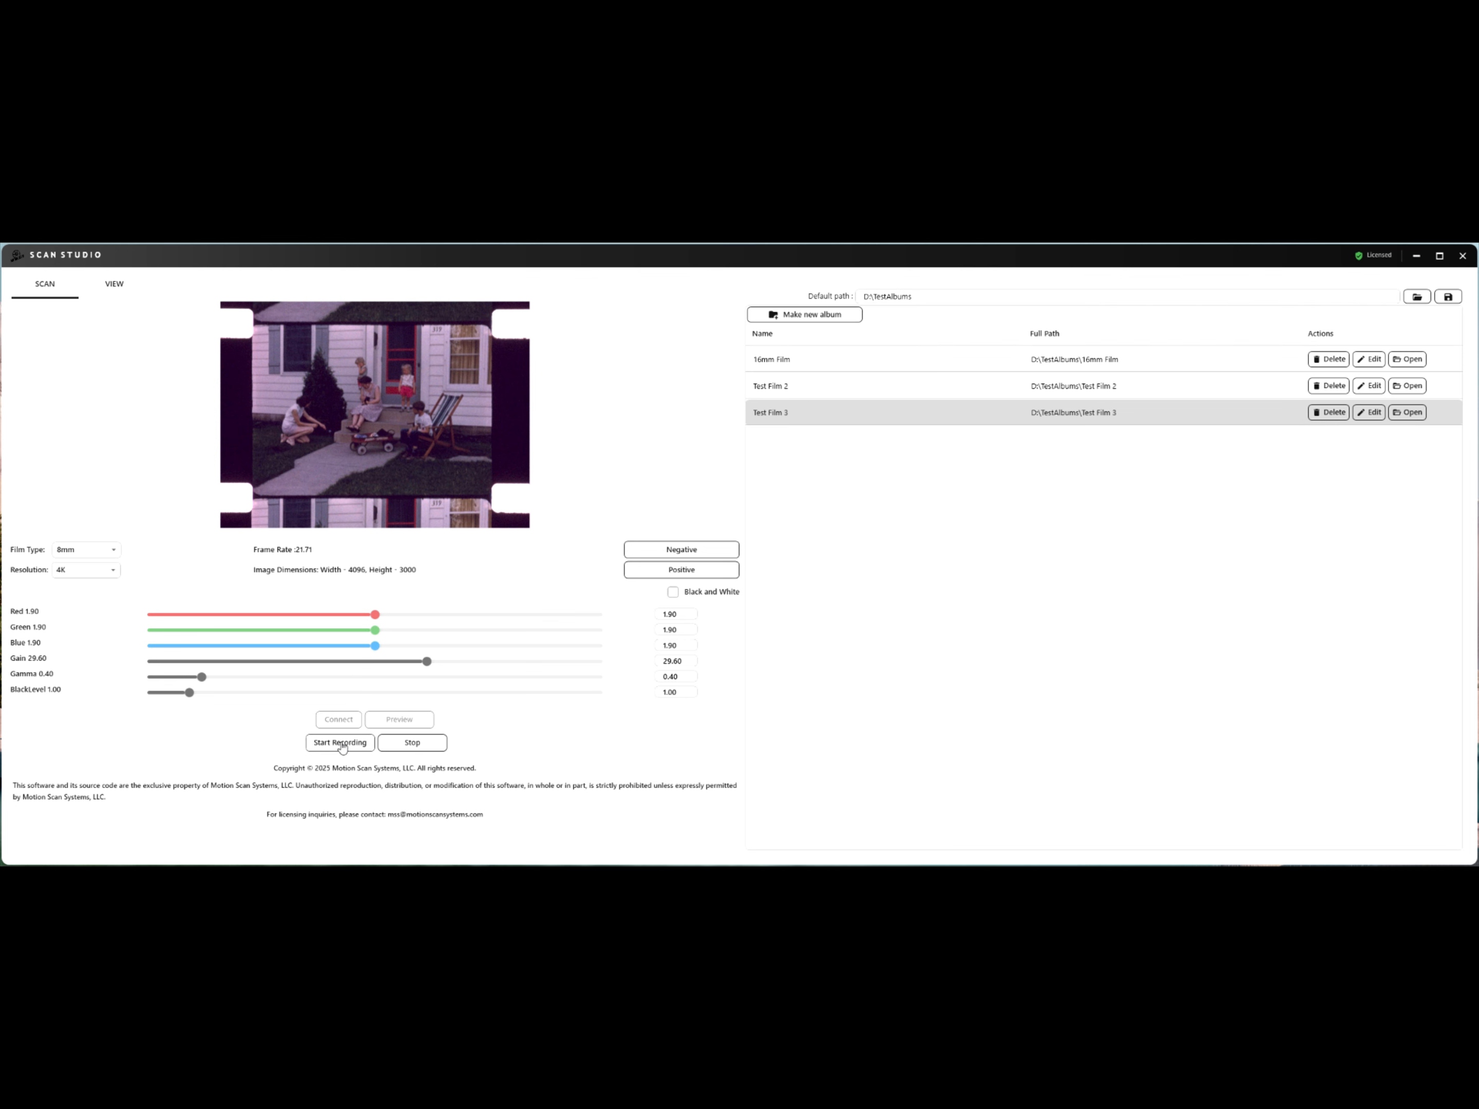
# Record the running film into the Test Film 3 album, ending the recording at the parked-cars scene.
pyautogui.click(342, 744)
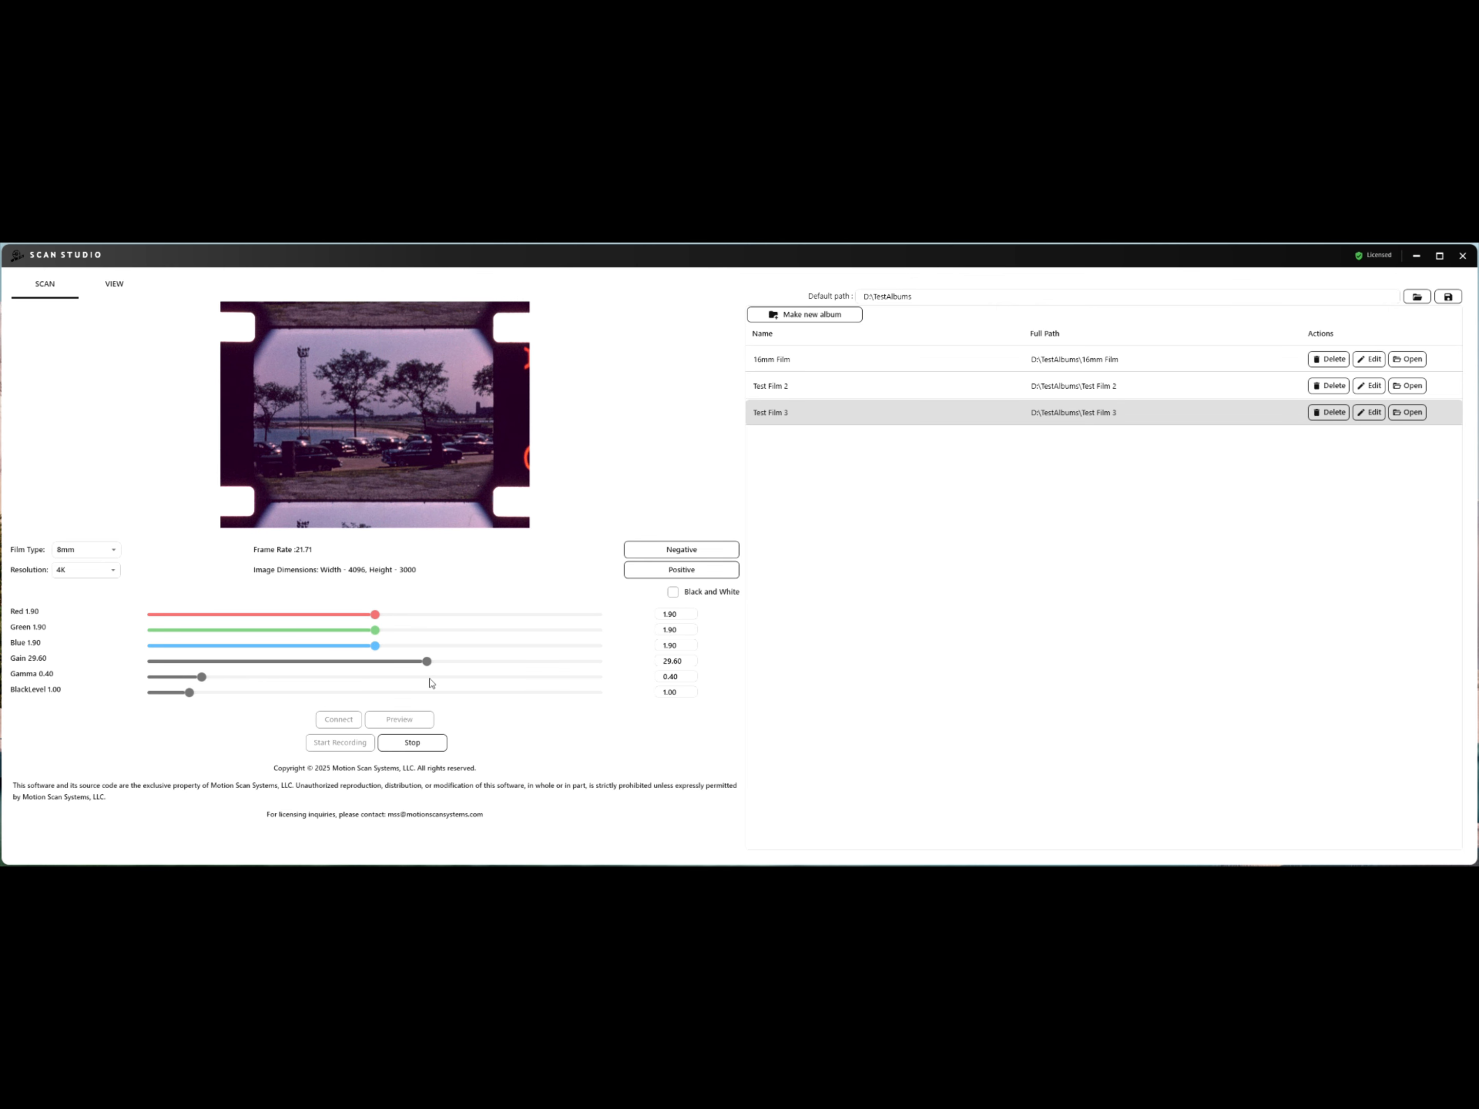
pyautogui.click(412, 742)
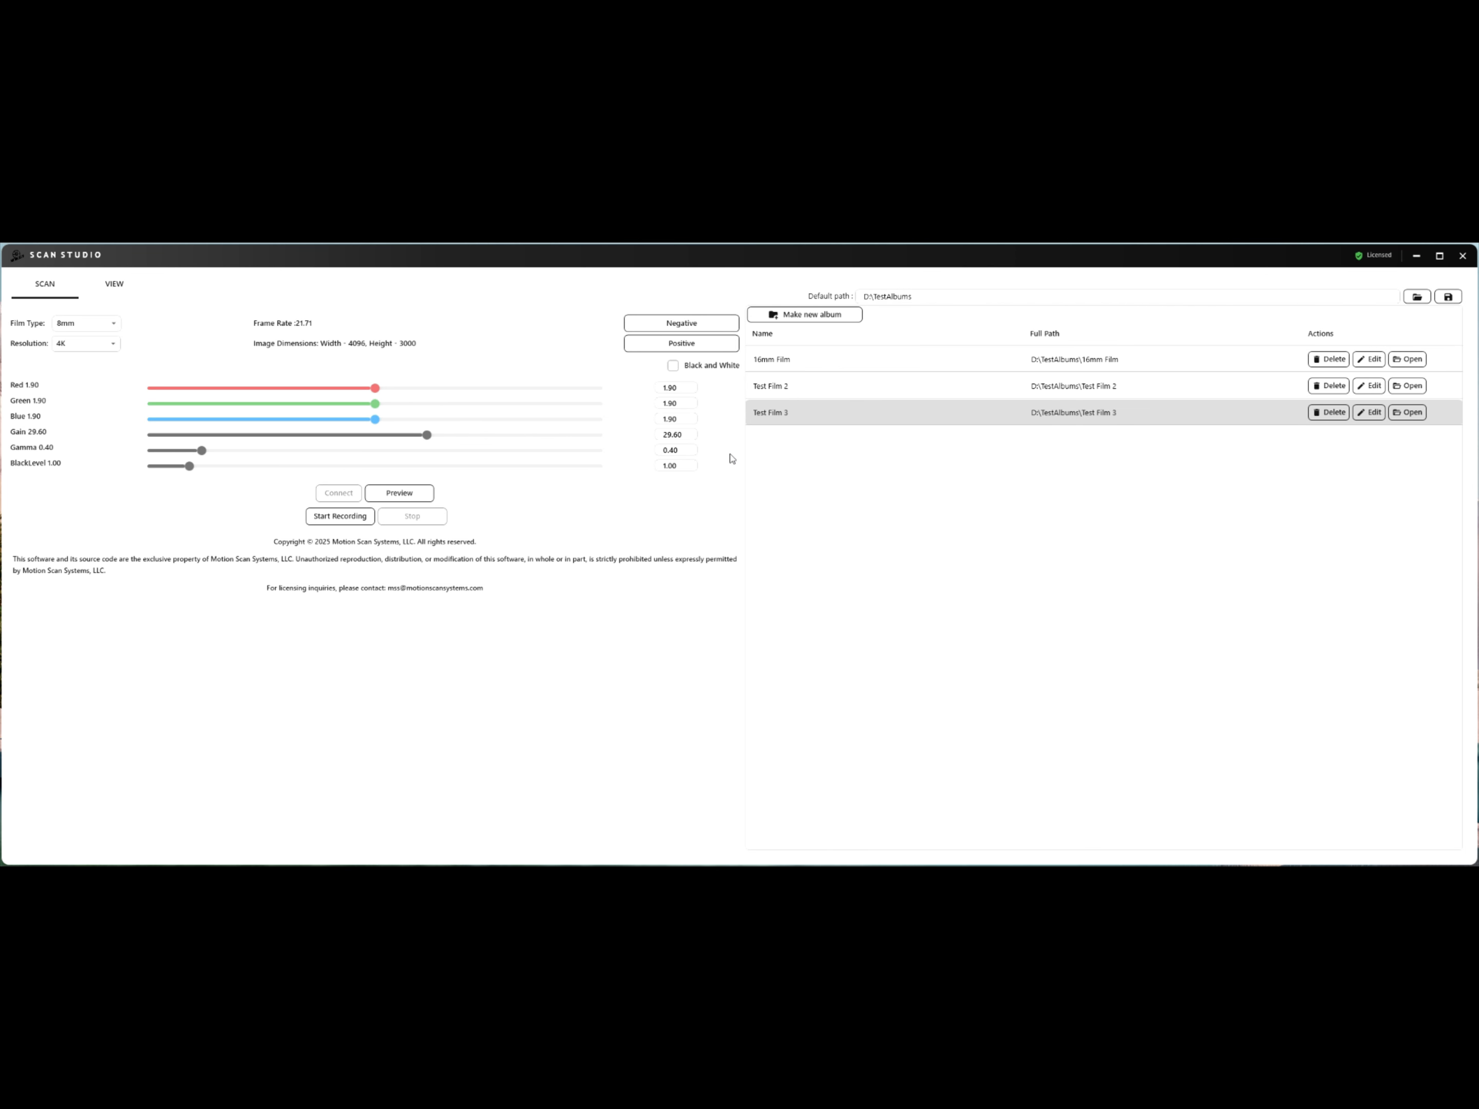
# Review the captured frame images in the Test Film 3 album folder through to the last frame, and close the folder.
pyautogui.click(1411, 412)
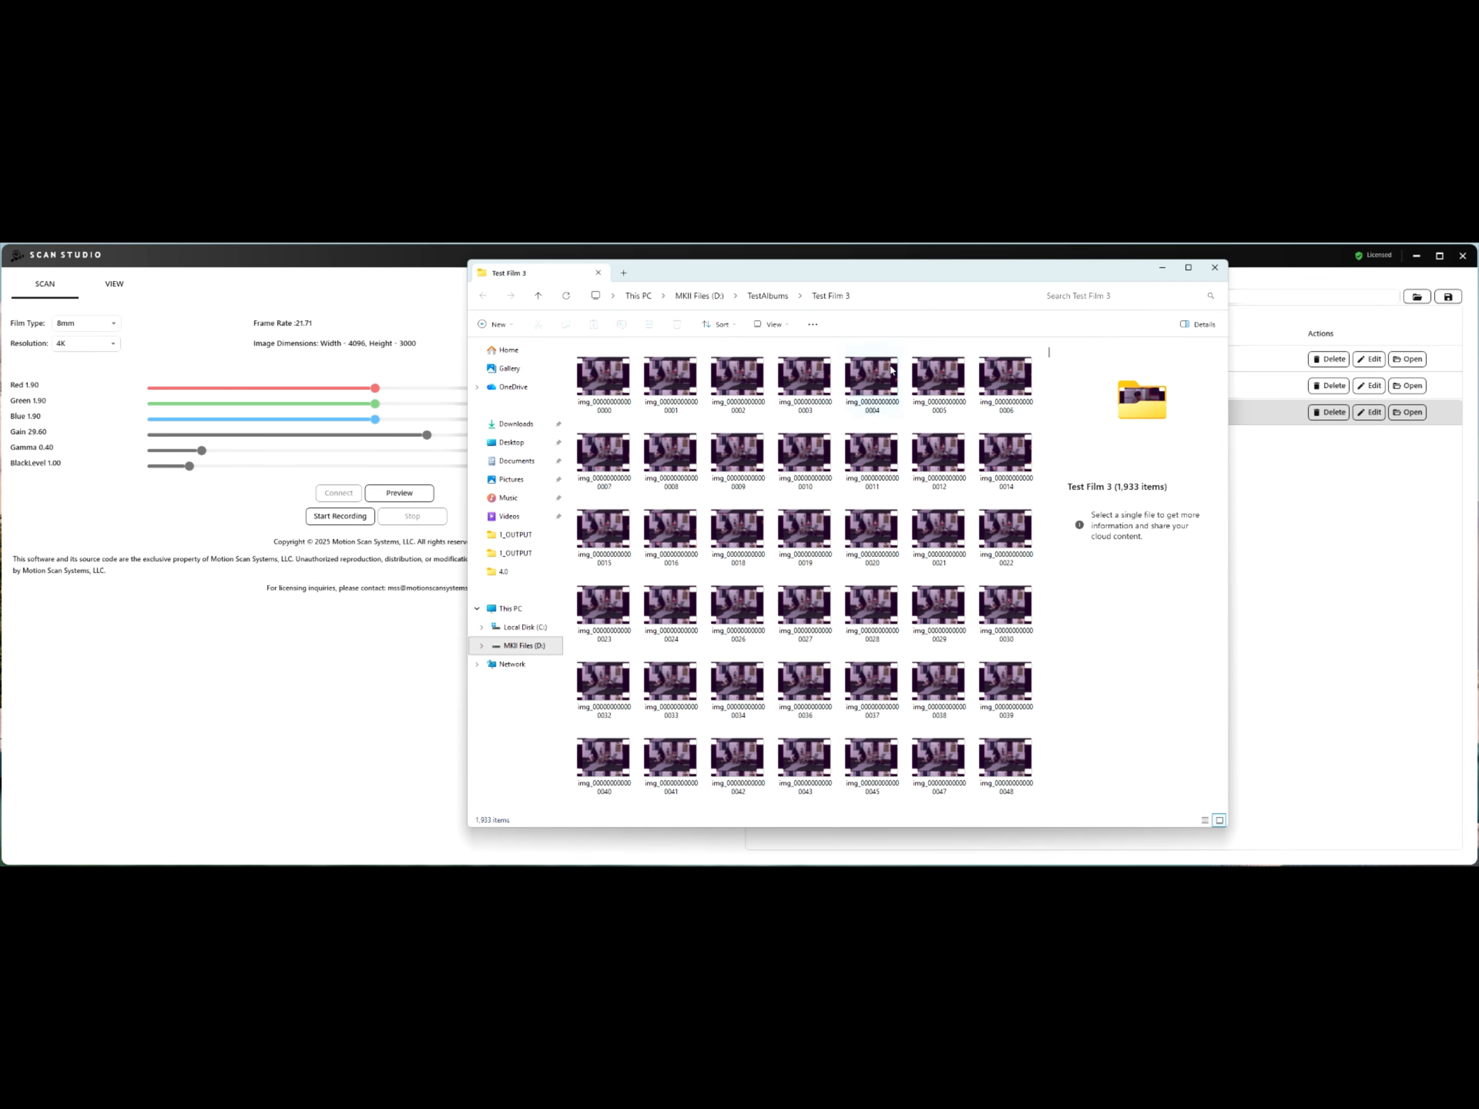
pyautogui.scroll(-20, 806, 431)
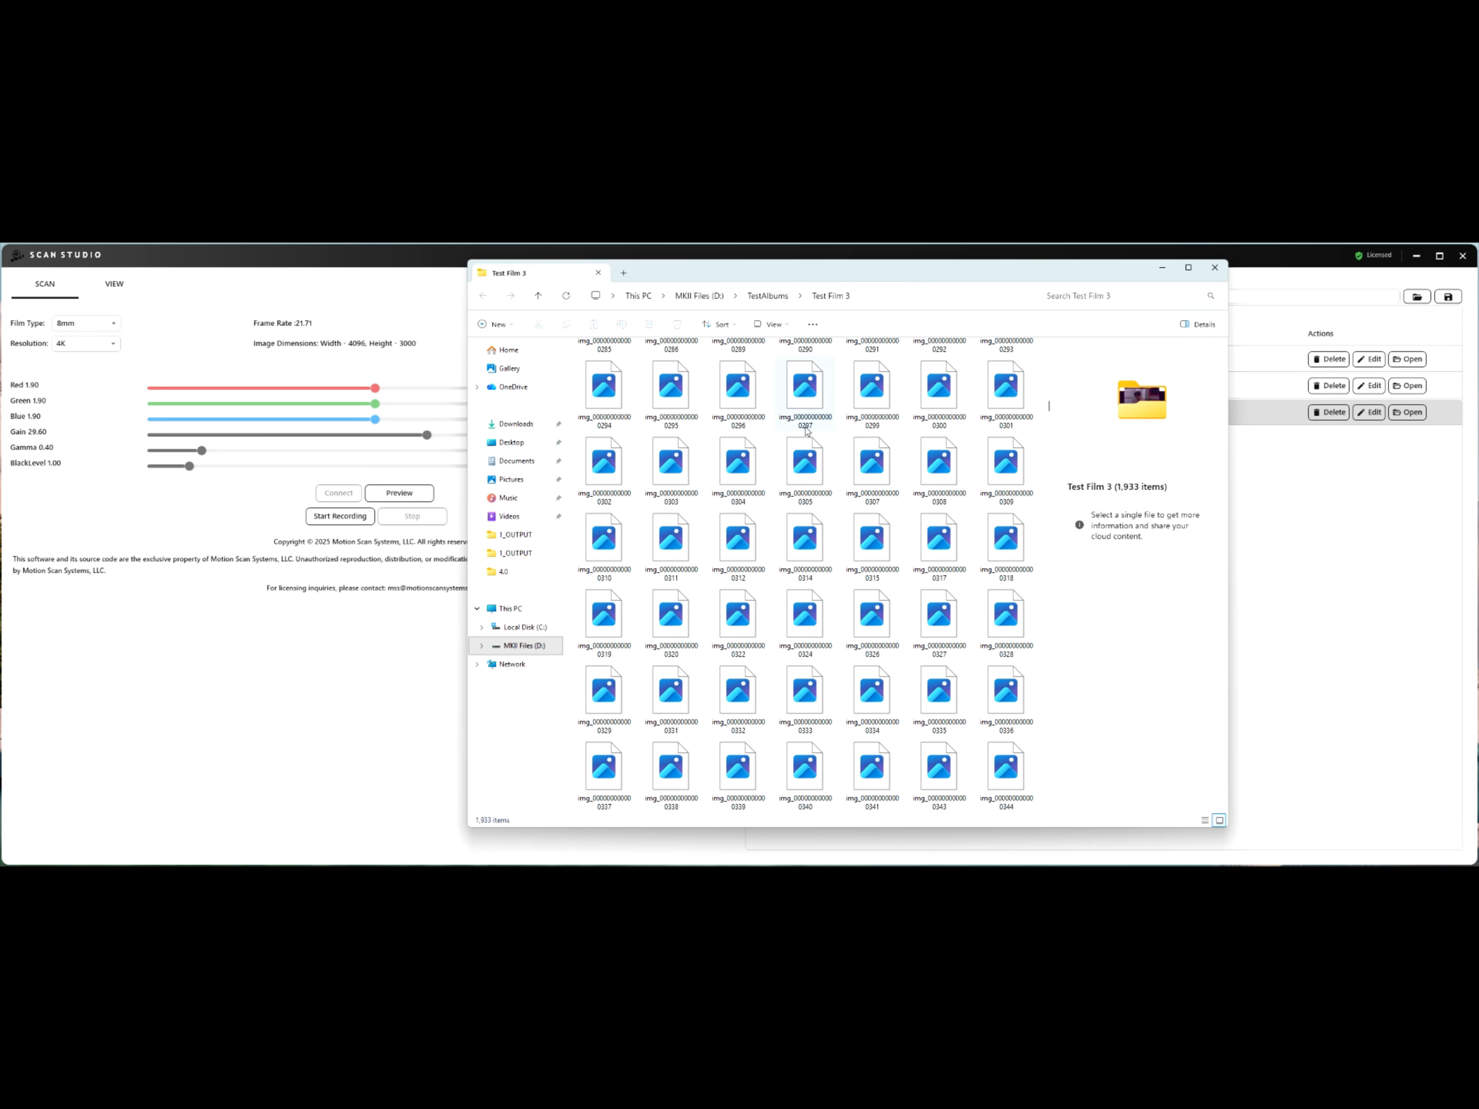
pyautogui.scroll(-20, 805, 430)
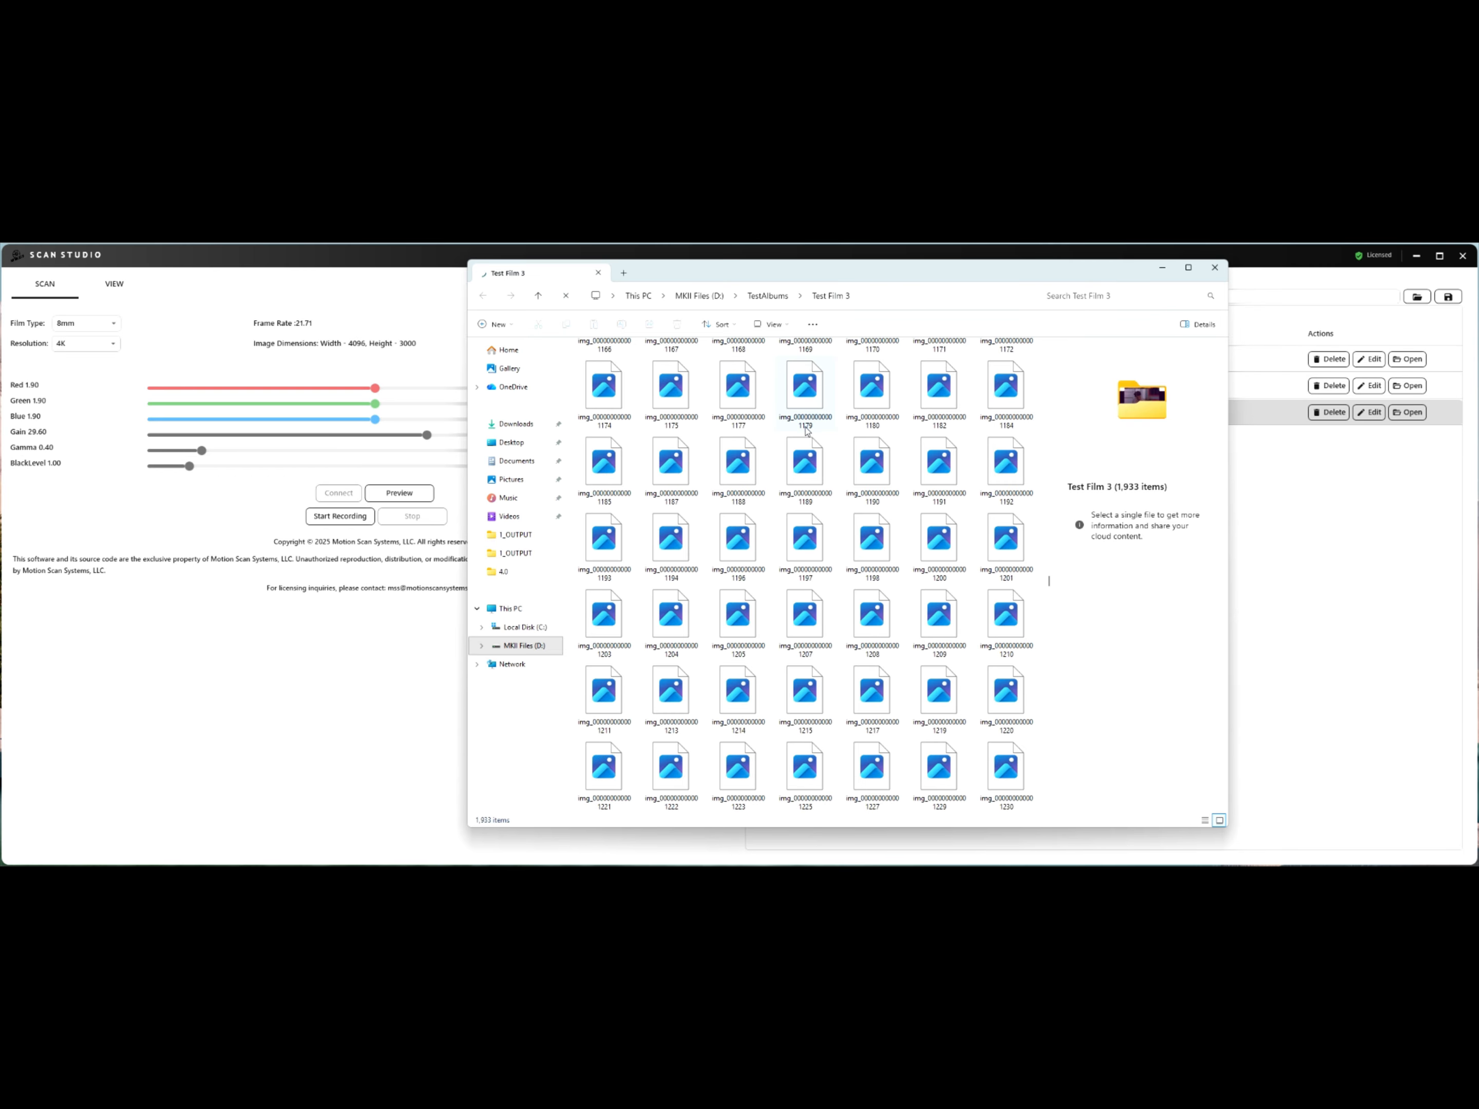
pyautogui.scroll(-20, 806, 430)
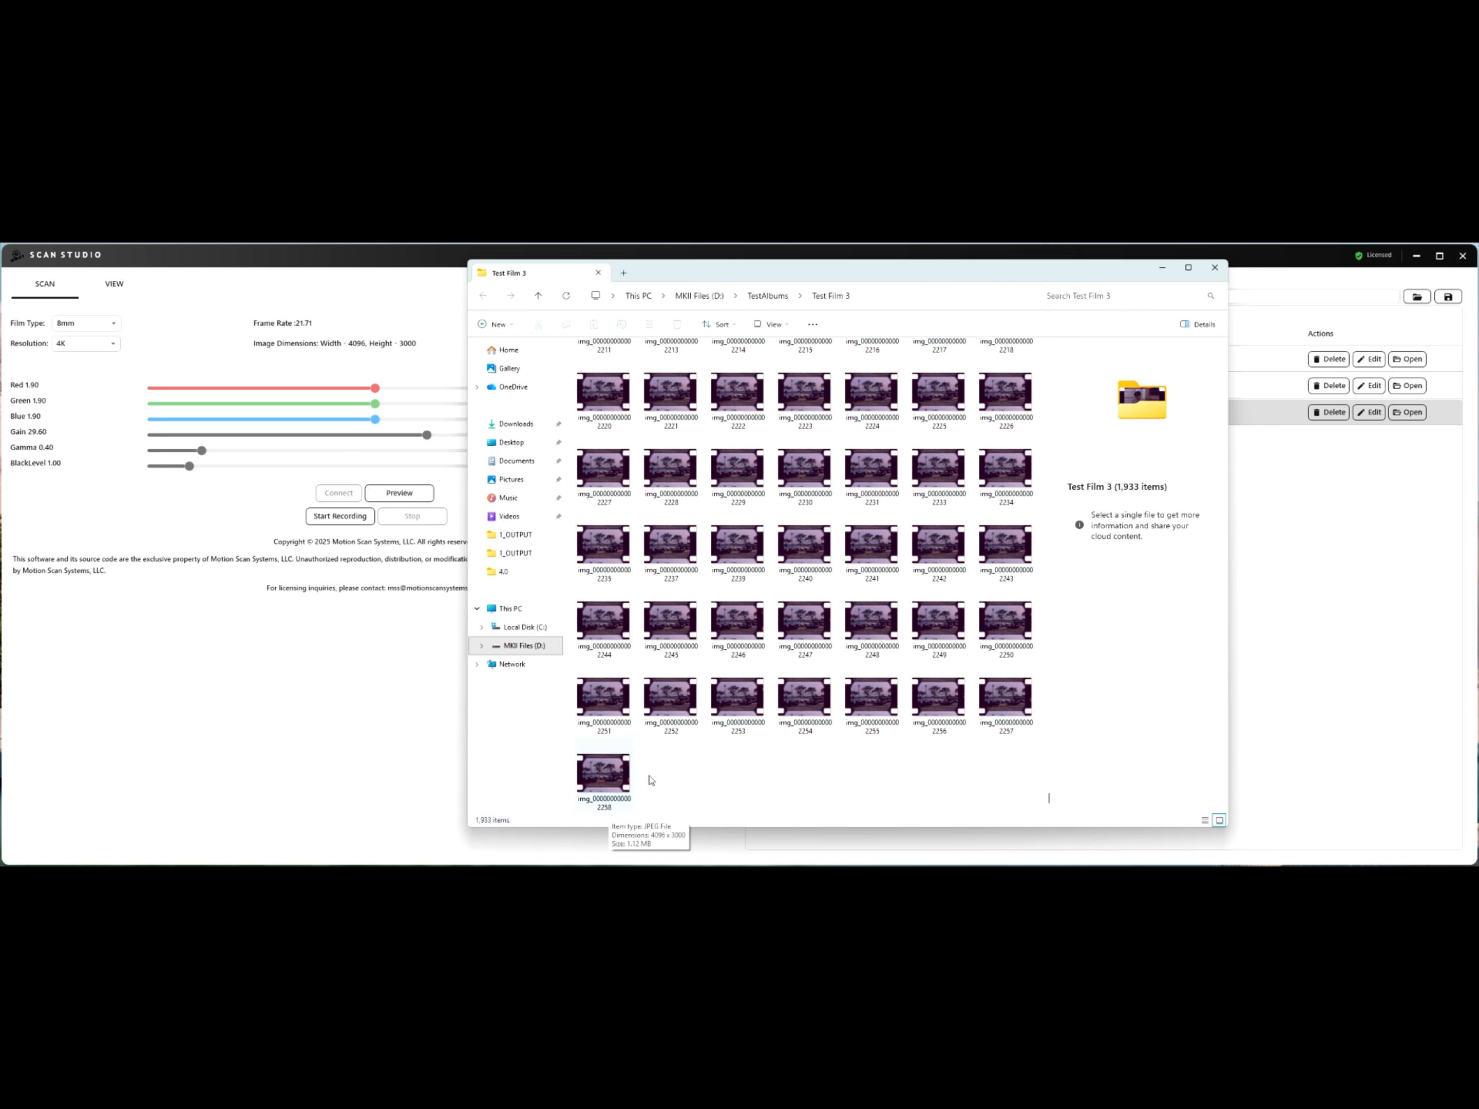
pyautogui.click(1215, 269)
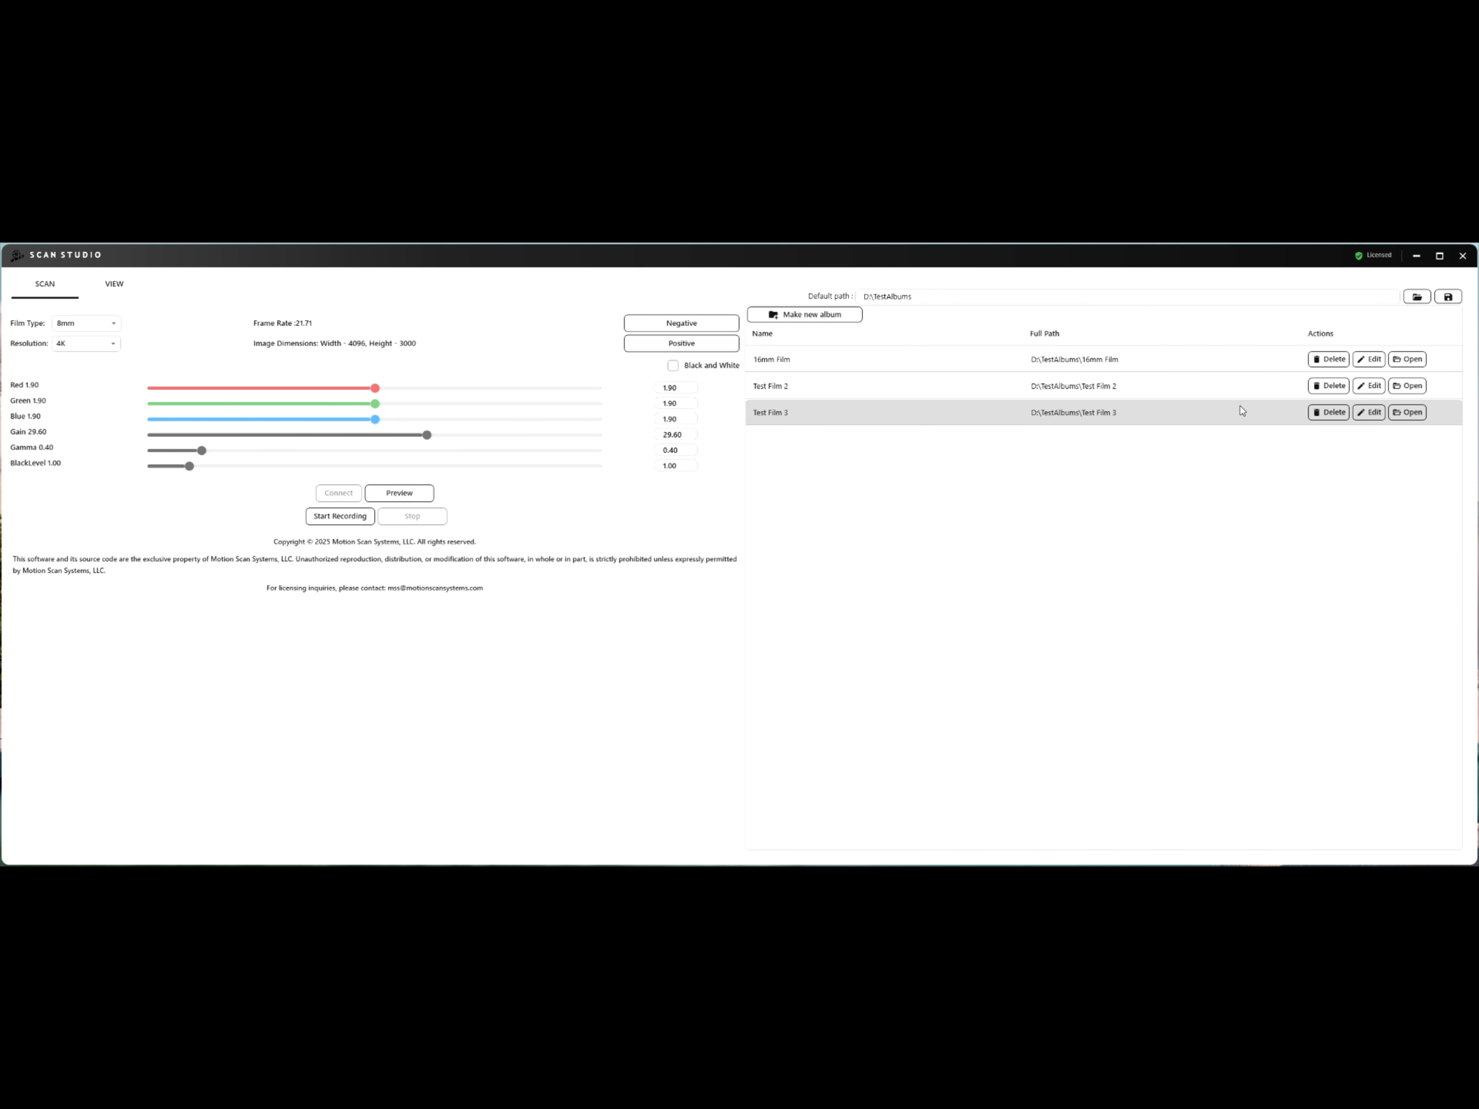
# Set the Test Film 3 playback rate to 18 FPS in the viewing mode and preview the scanned film.
pyautogui.click(115, 288)
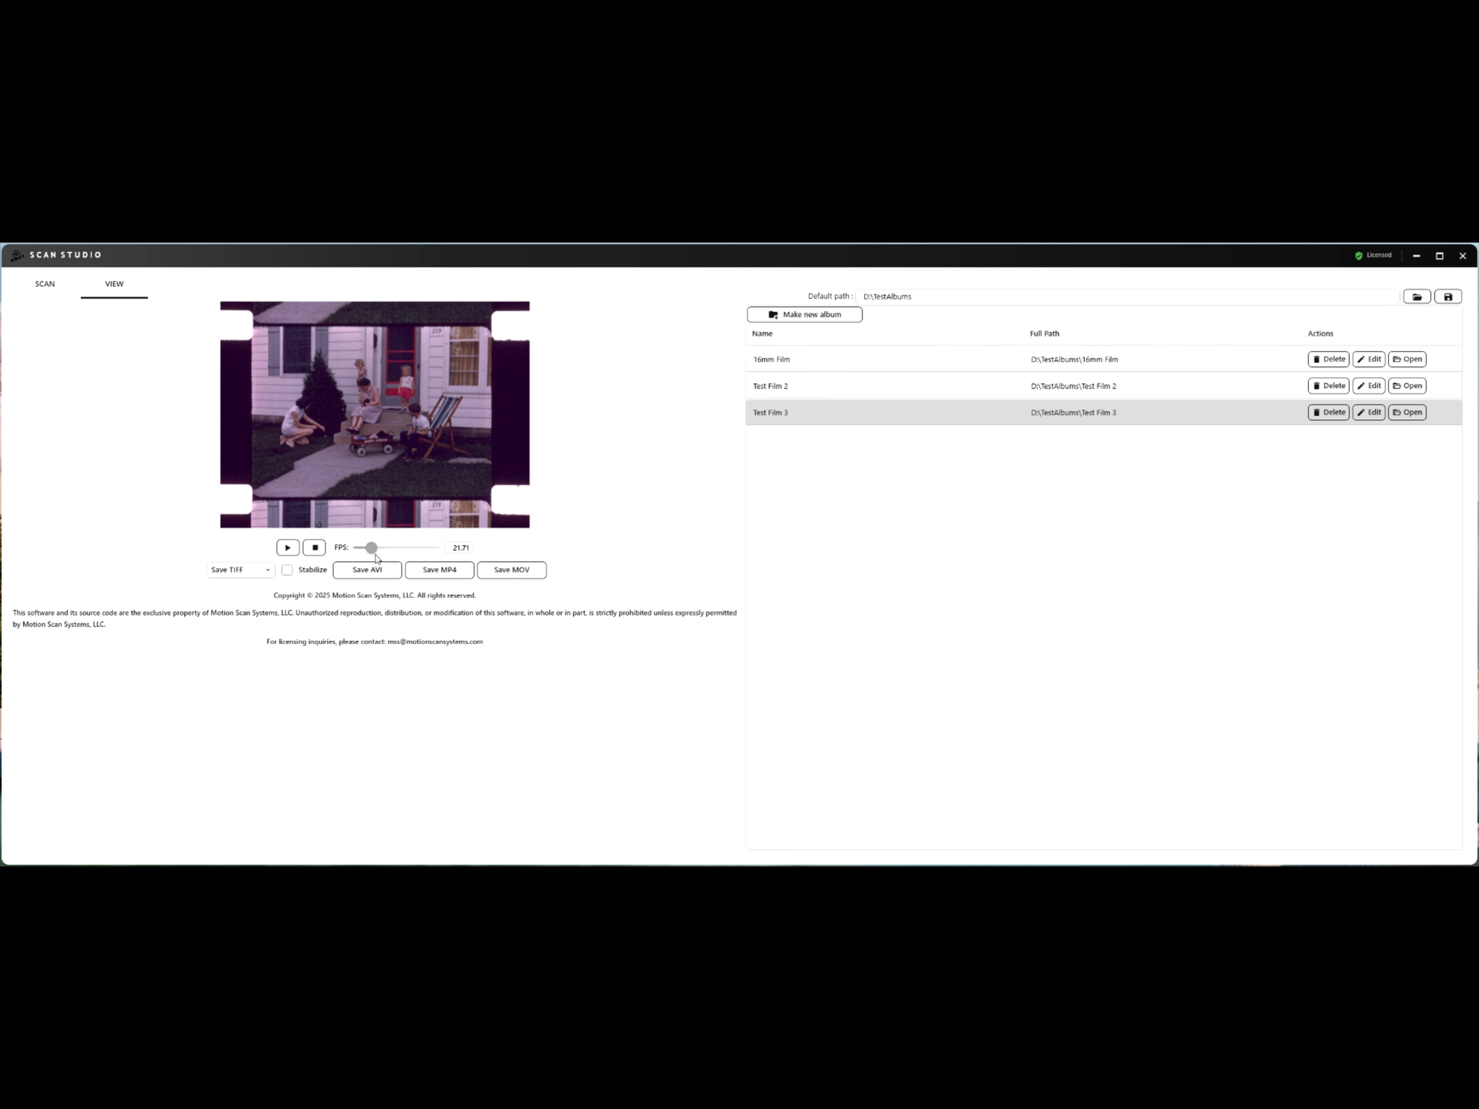
pyautogui.click(462, 550)
pyautogui.doubleClick(470, 548)
pyautogui.write('18')
pyautogui.press('Return')
pyautogui.click(295, 548)
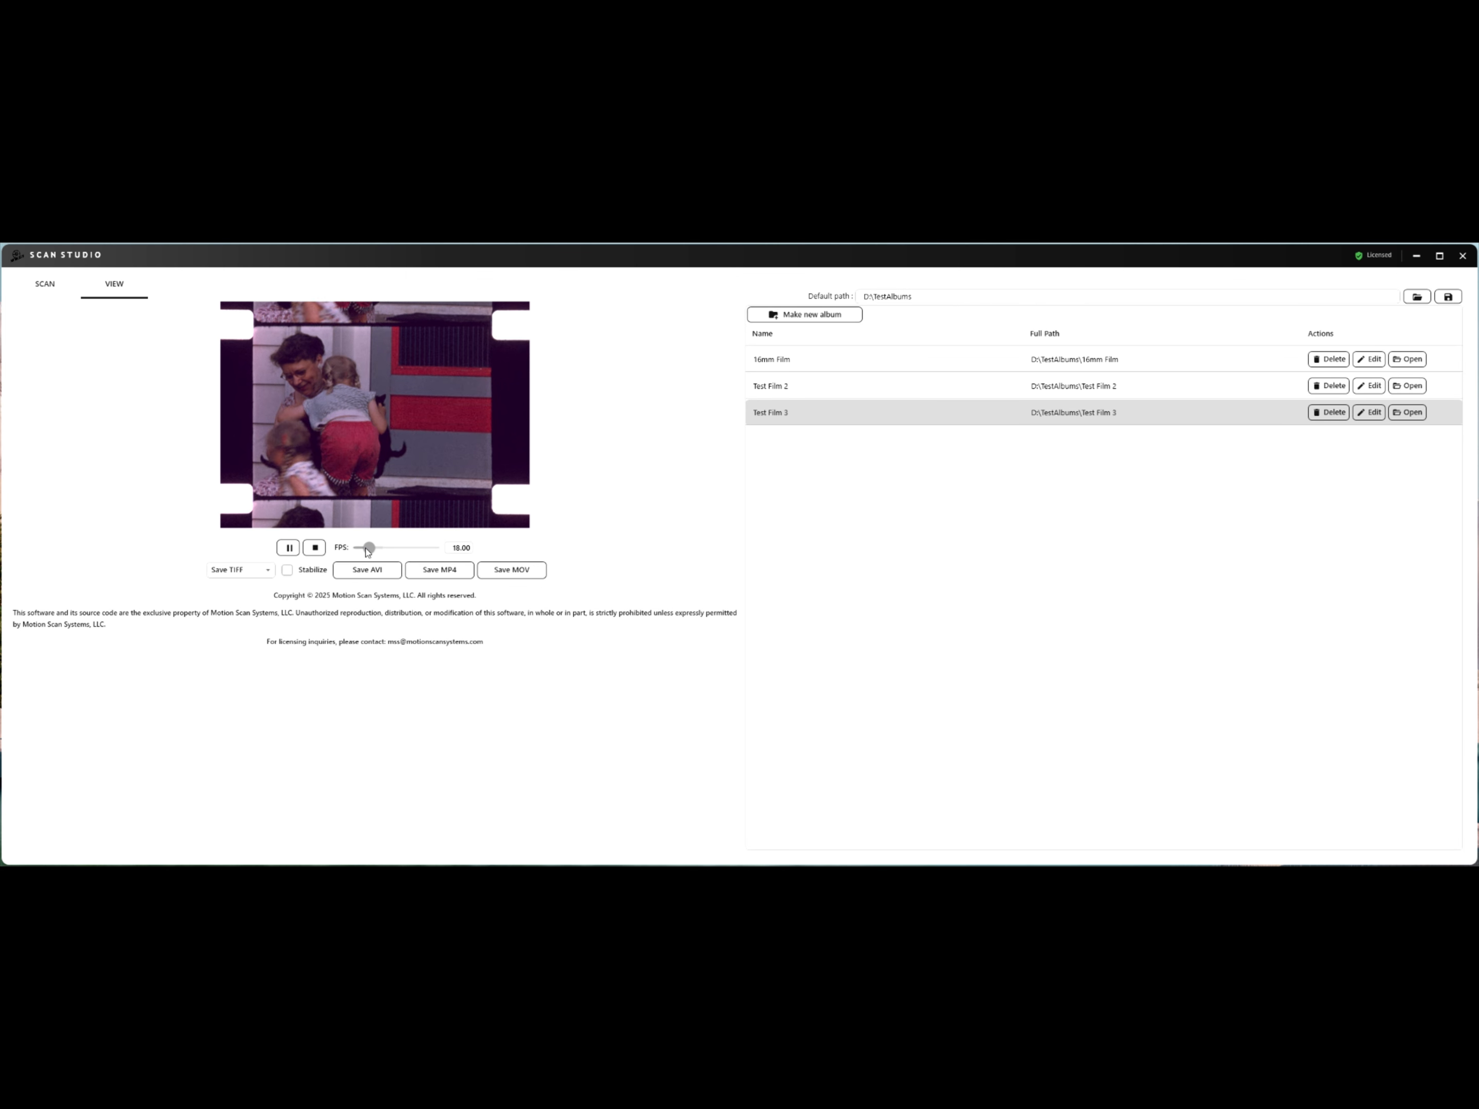
pyautogui.click(315, 548)
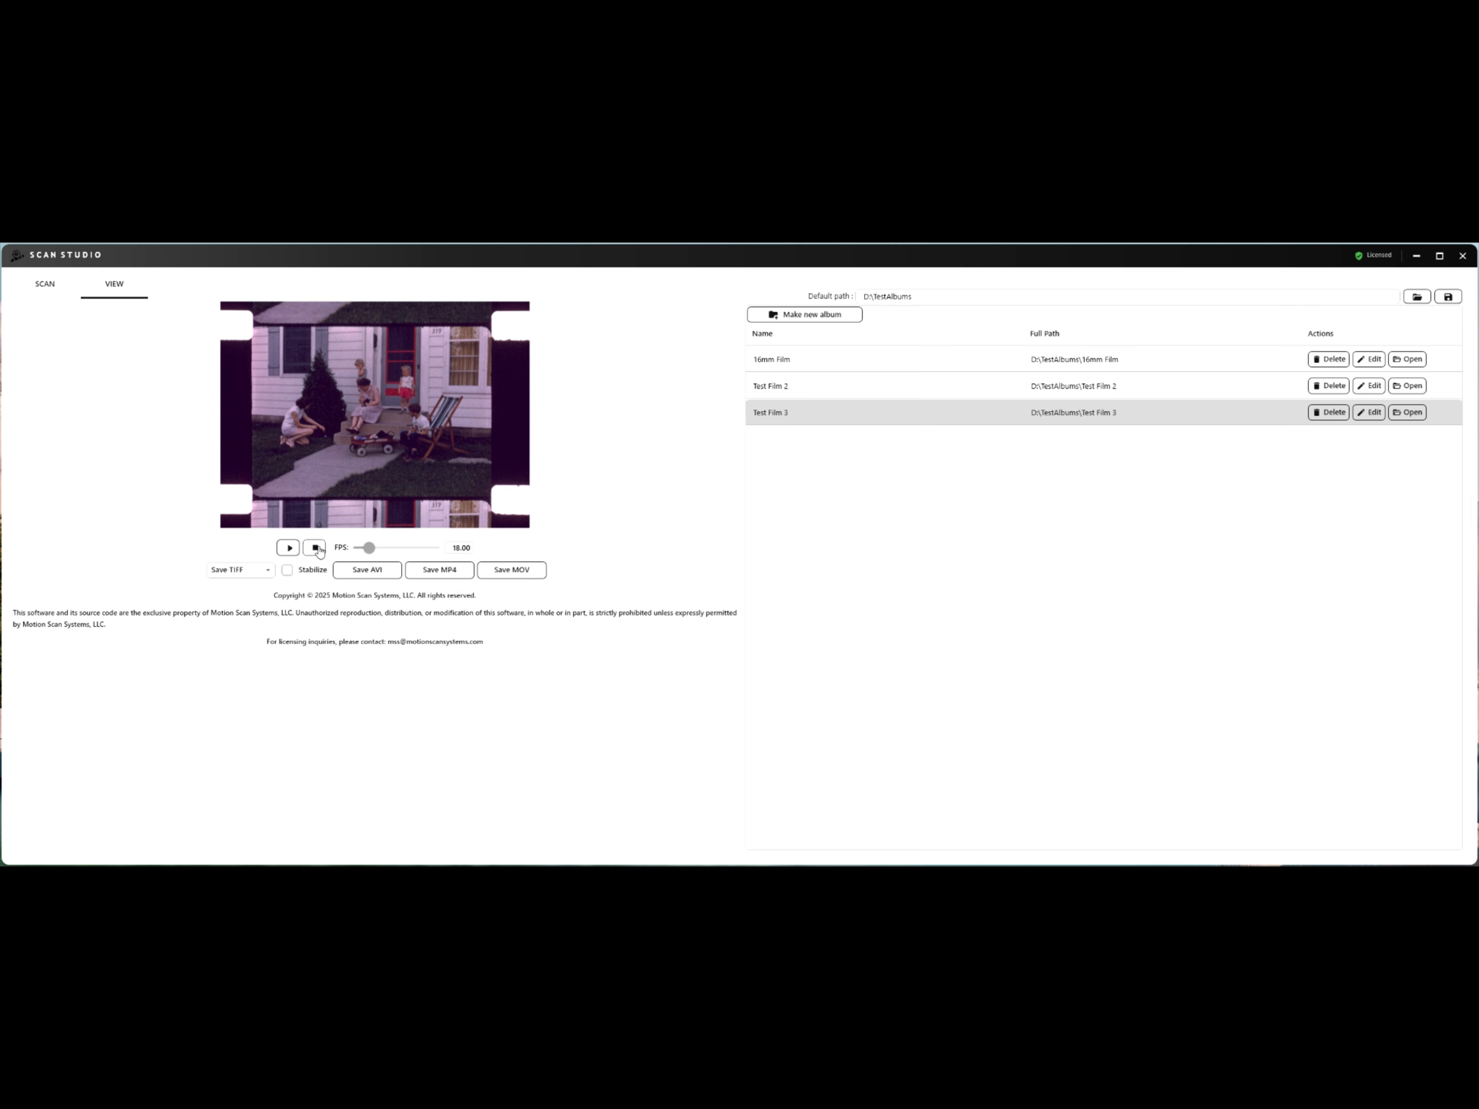
# Enable stabilization and try the Adaptive Crop (Feature-Based) method before settling on Perforation (Basic).
pyautogui.click(288, 570)
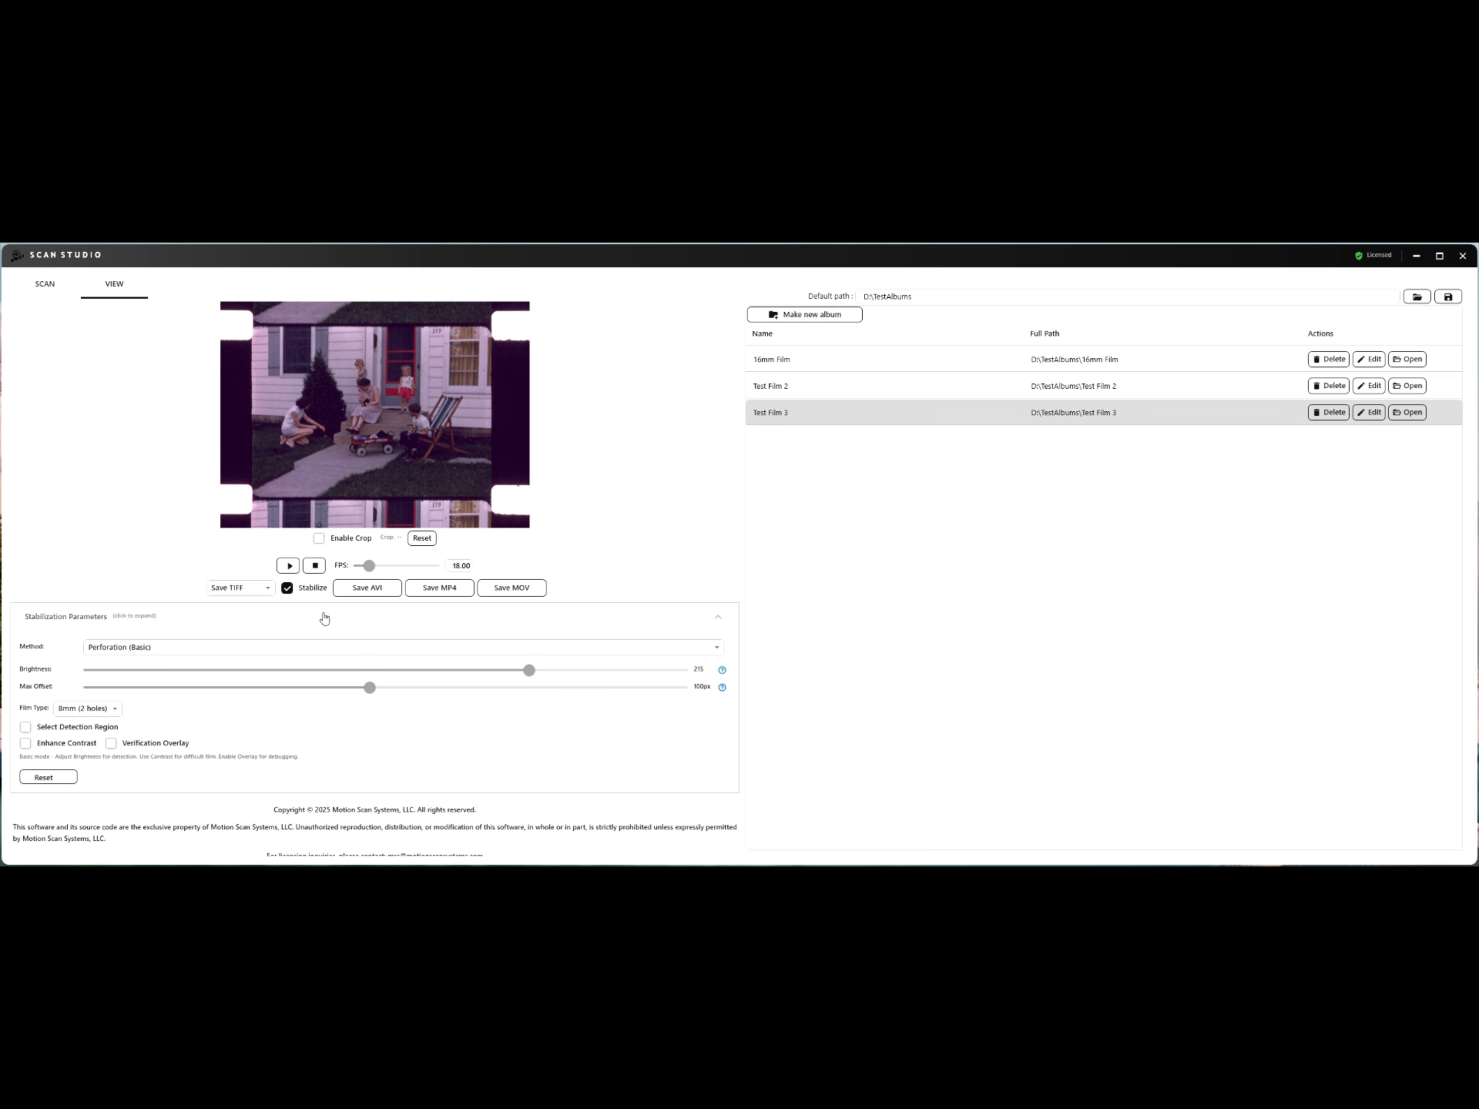
pyautogui.click(584, 650)
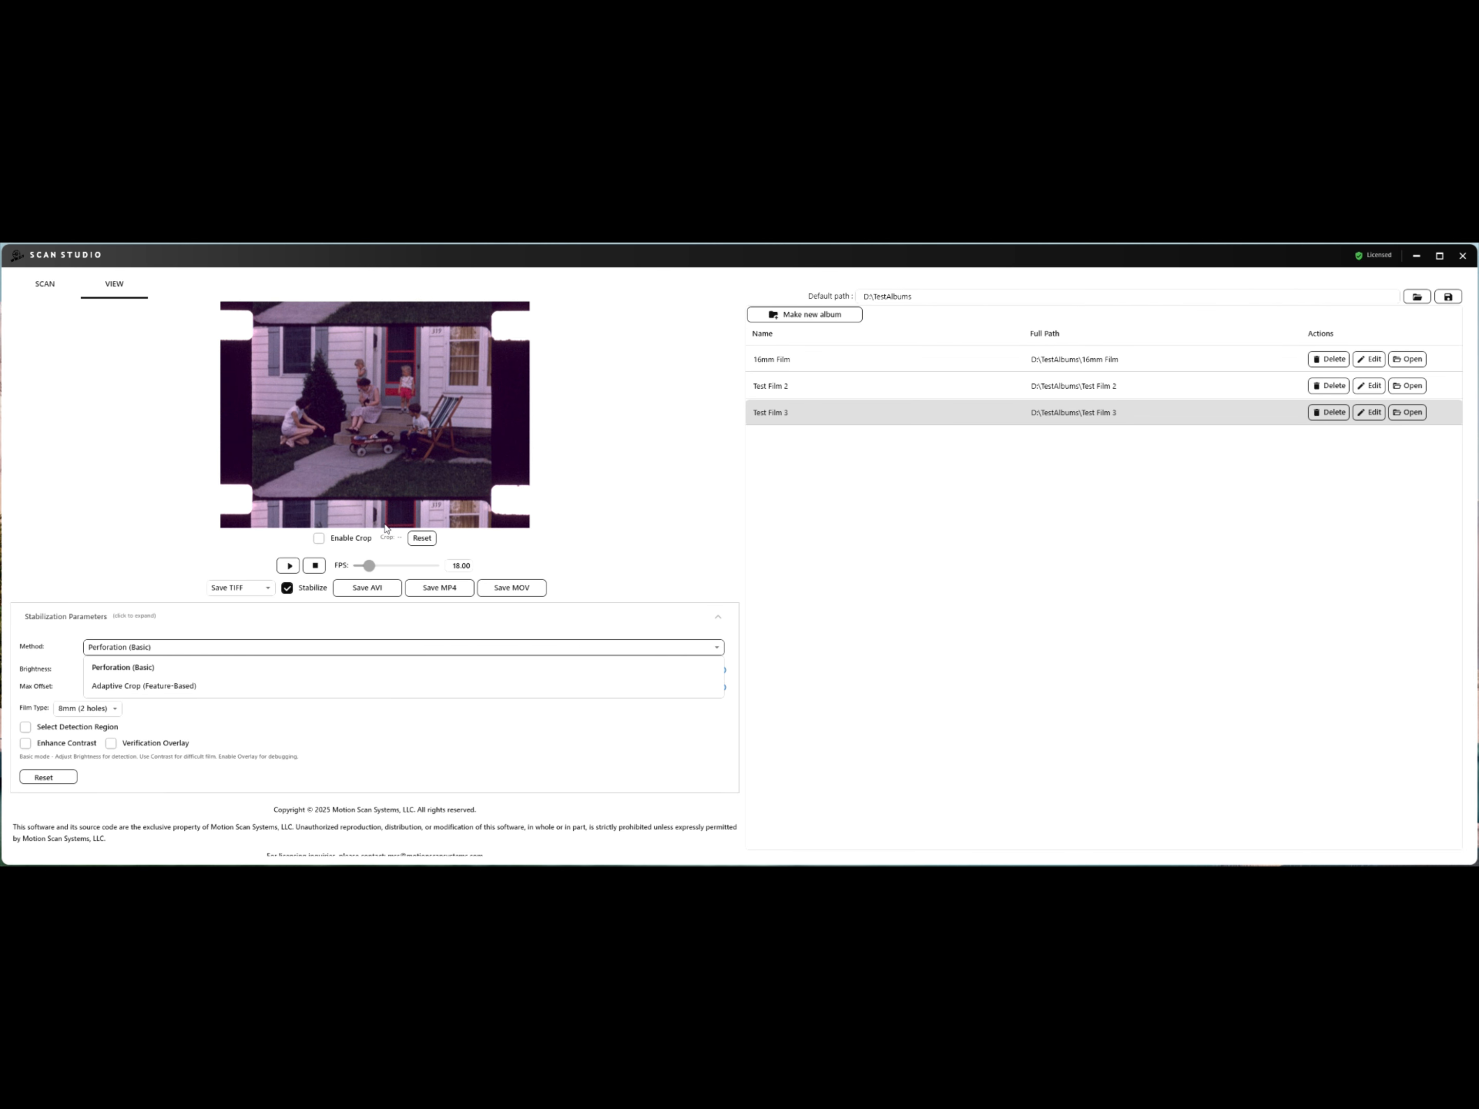
pyautogui.click(347, 686)
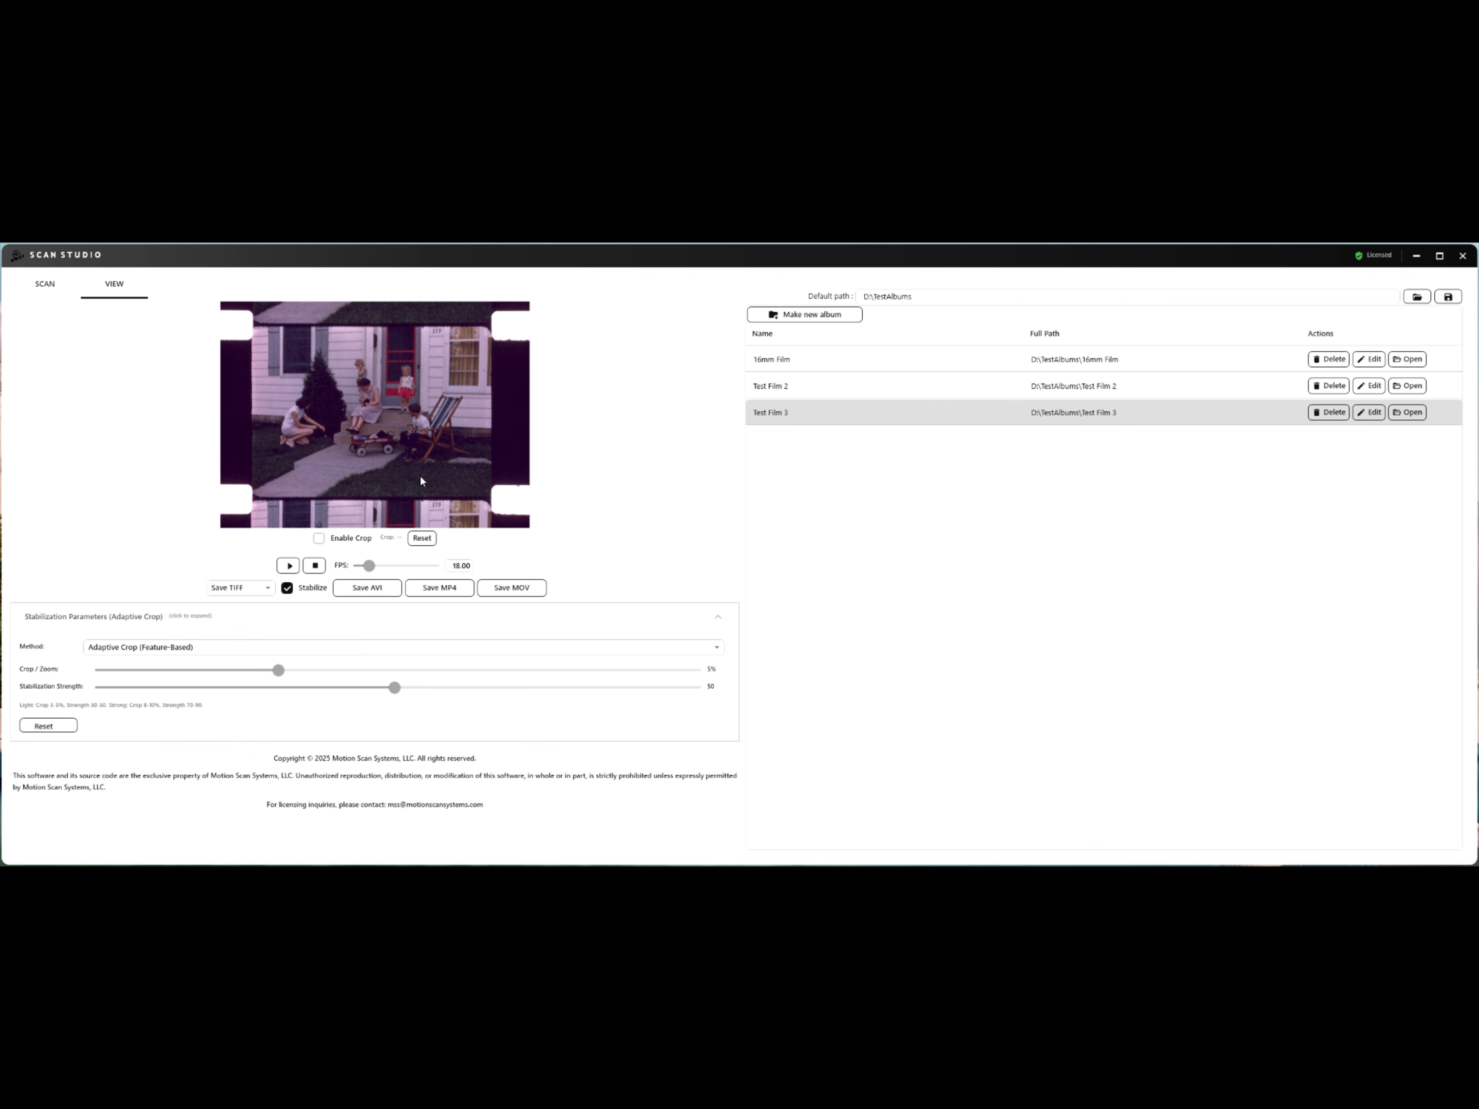
pyautogui.click(453, 651)
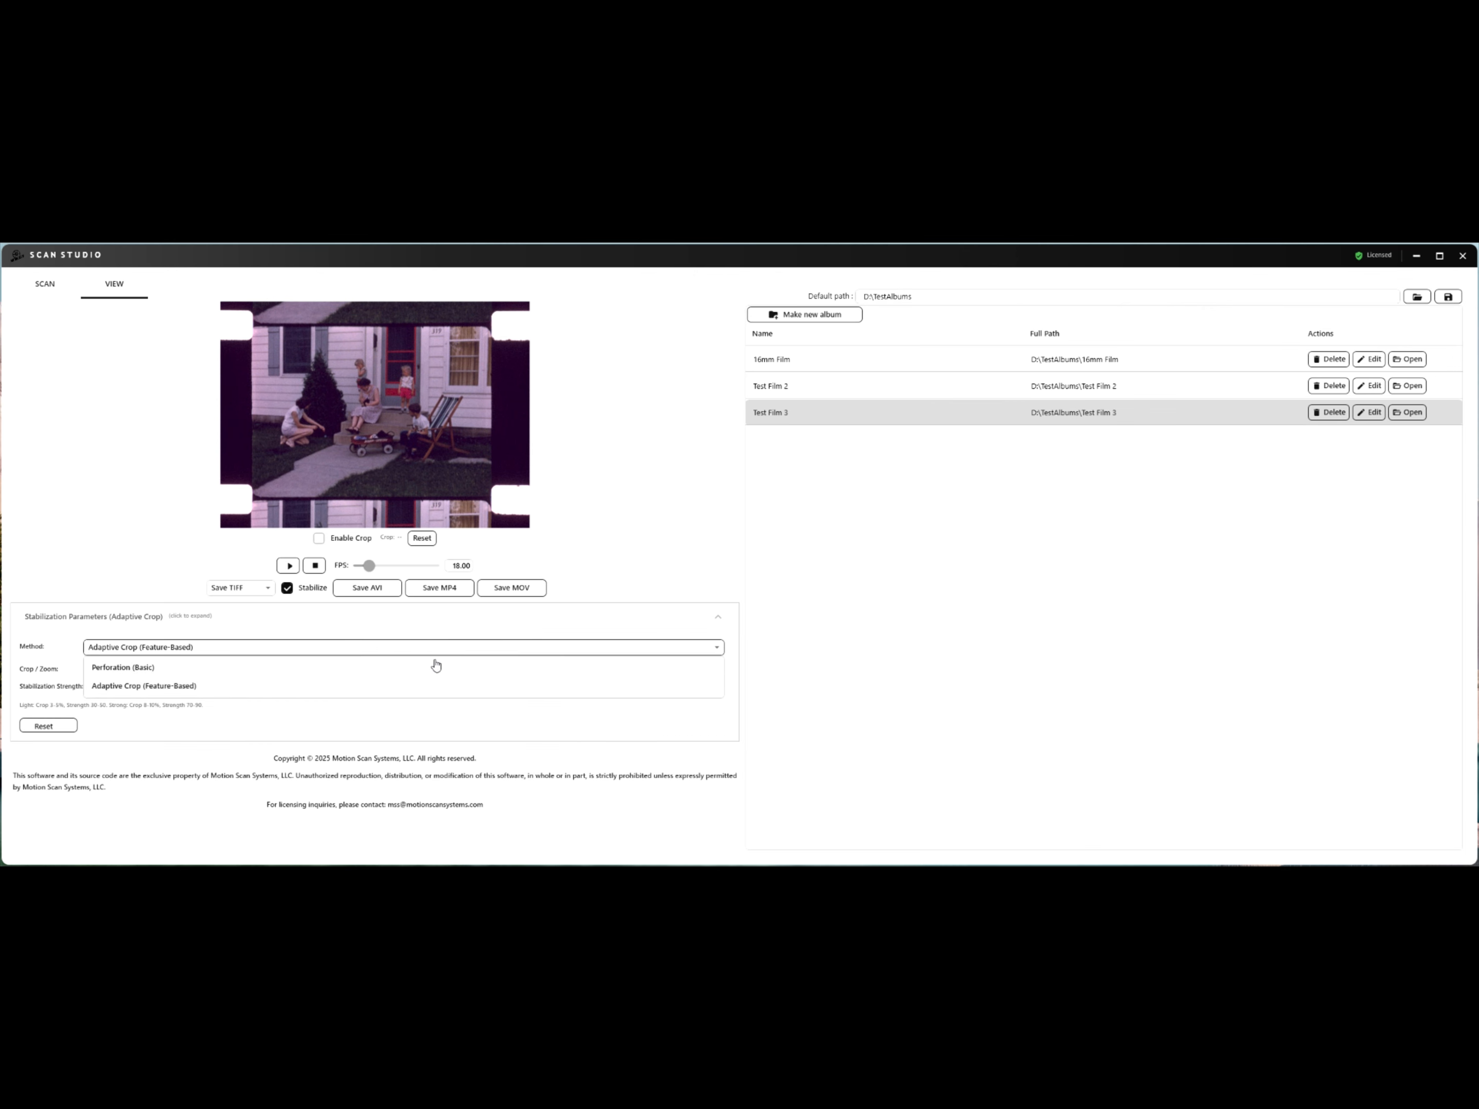
pyautogui.click(433, 666)
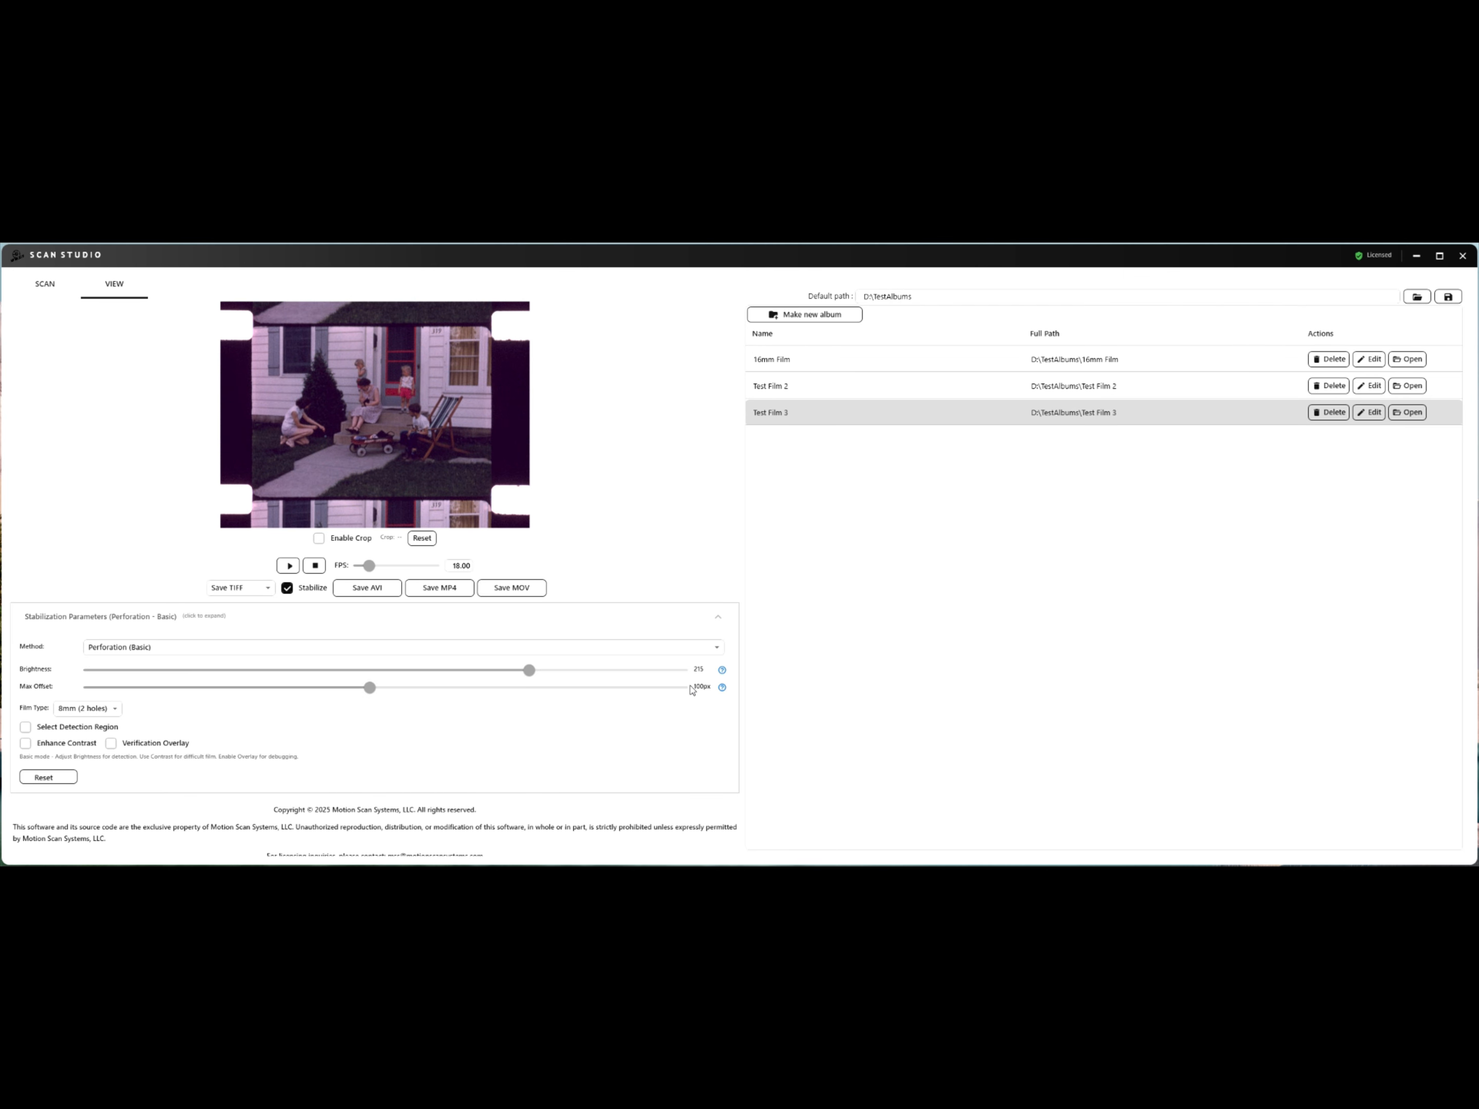
# Read the help notes for the stabilization Brightness and Max Offset parameters.
pyautogui.click(722, 672)
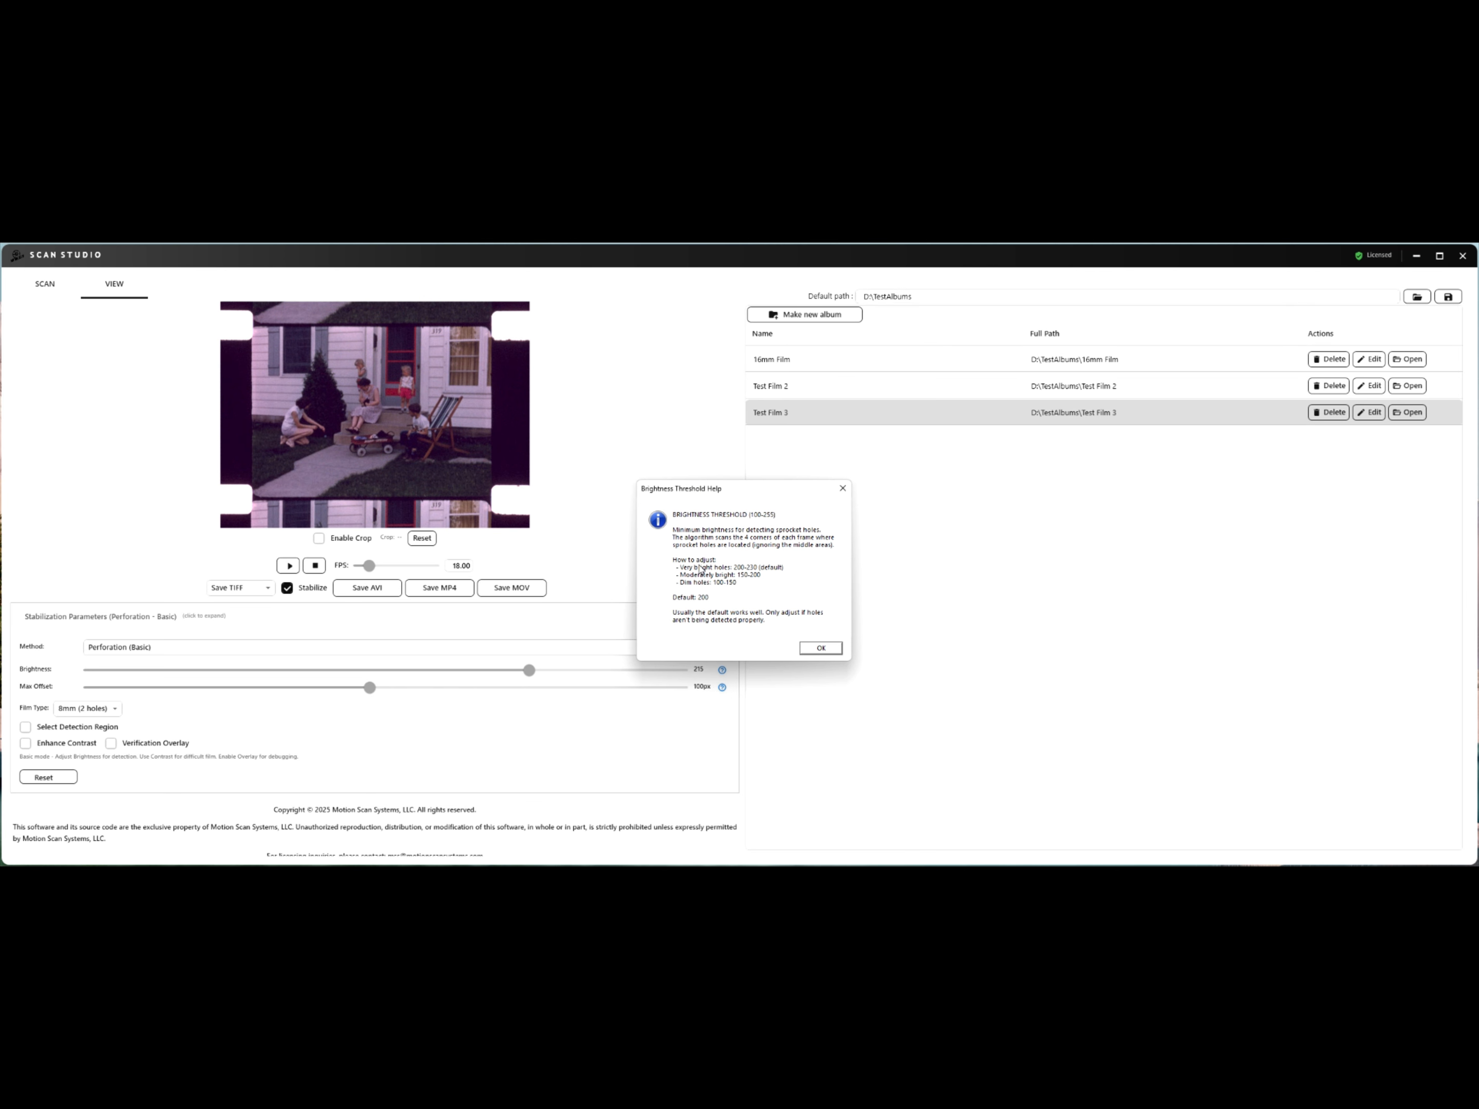
pyautogui.click(823, 648)
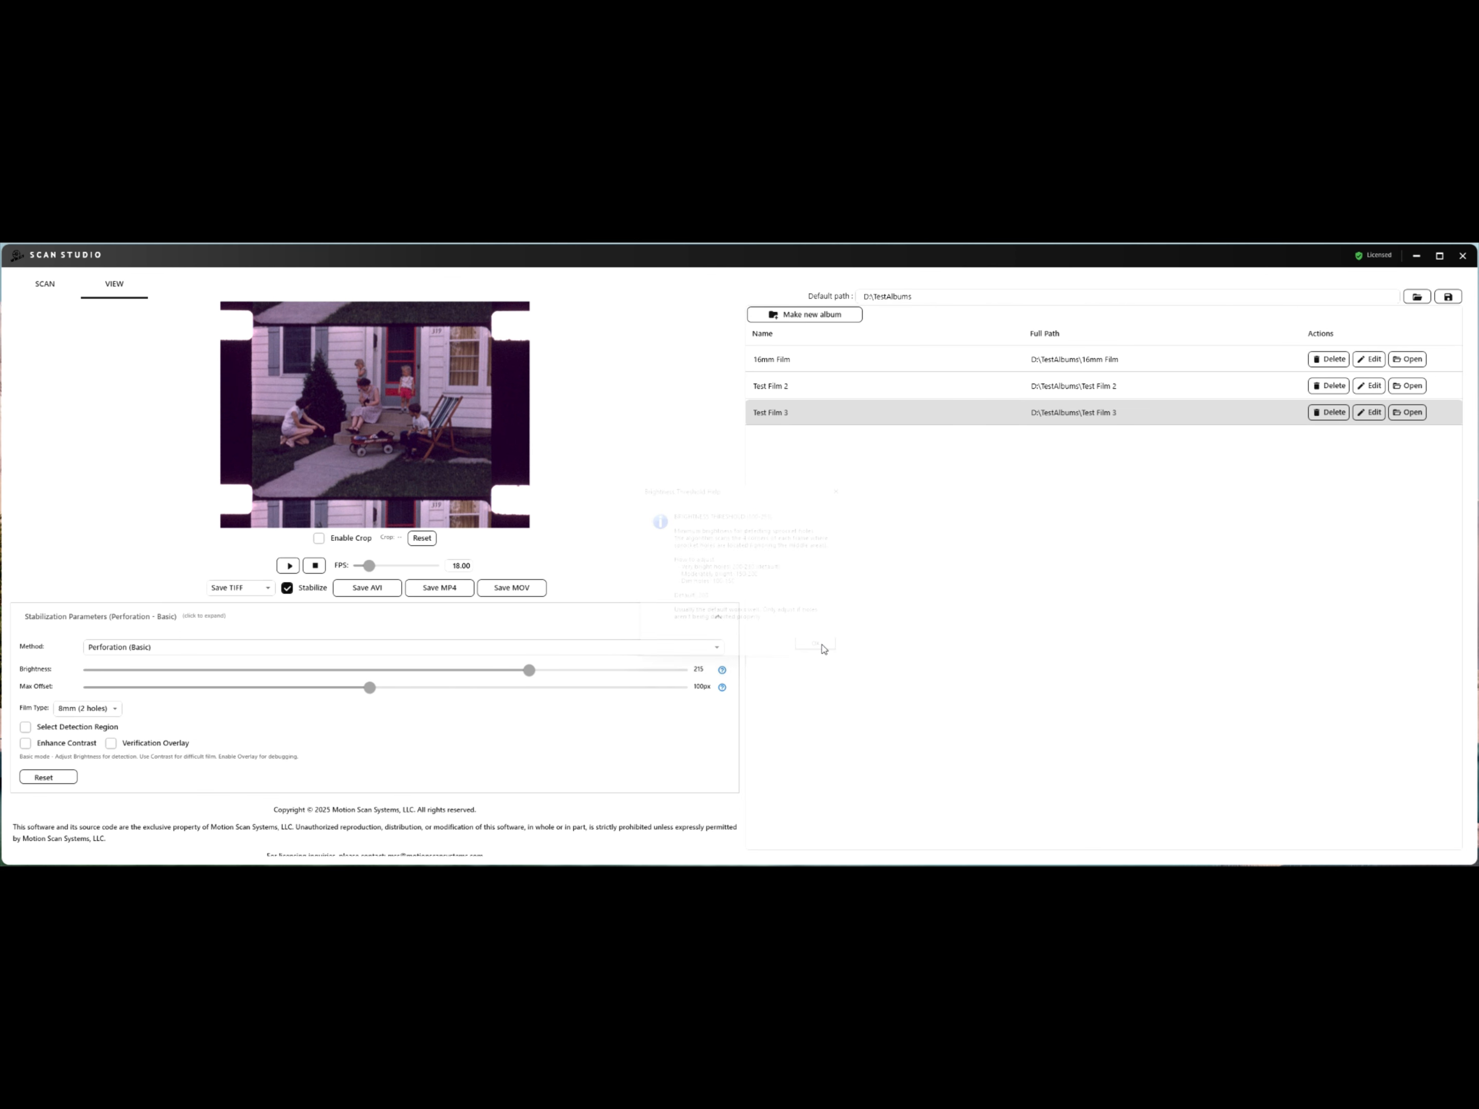
pyautogui.click(722, 687)
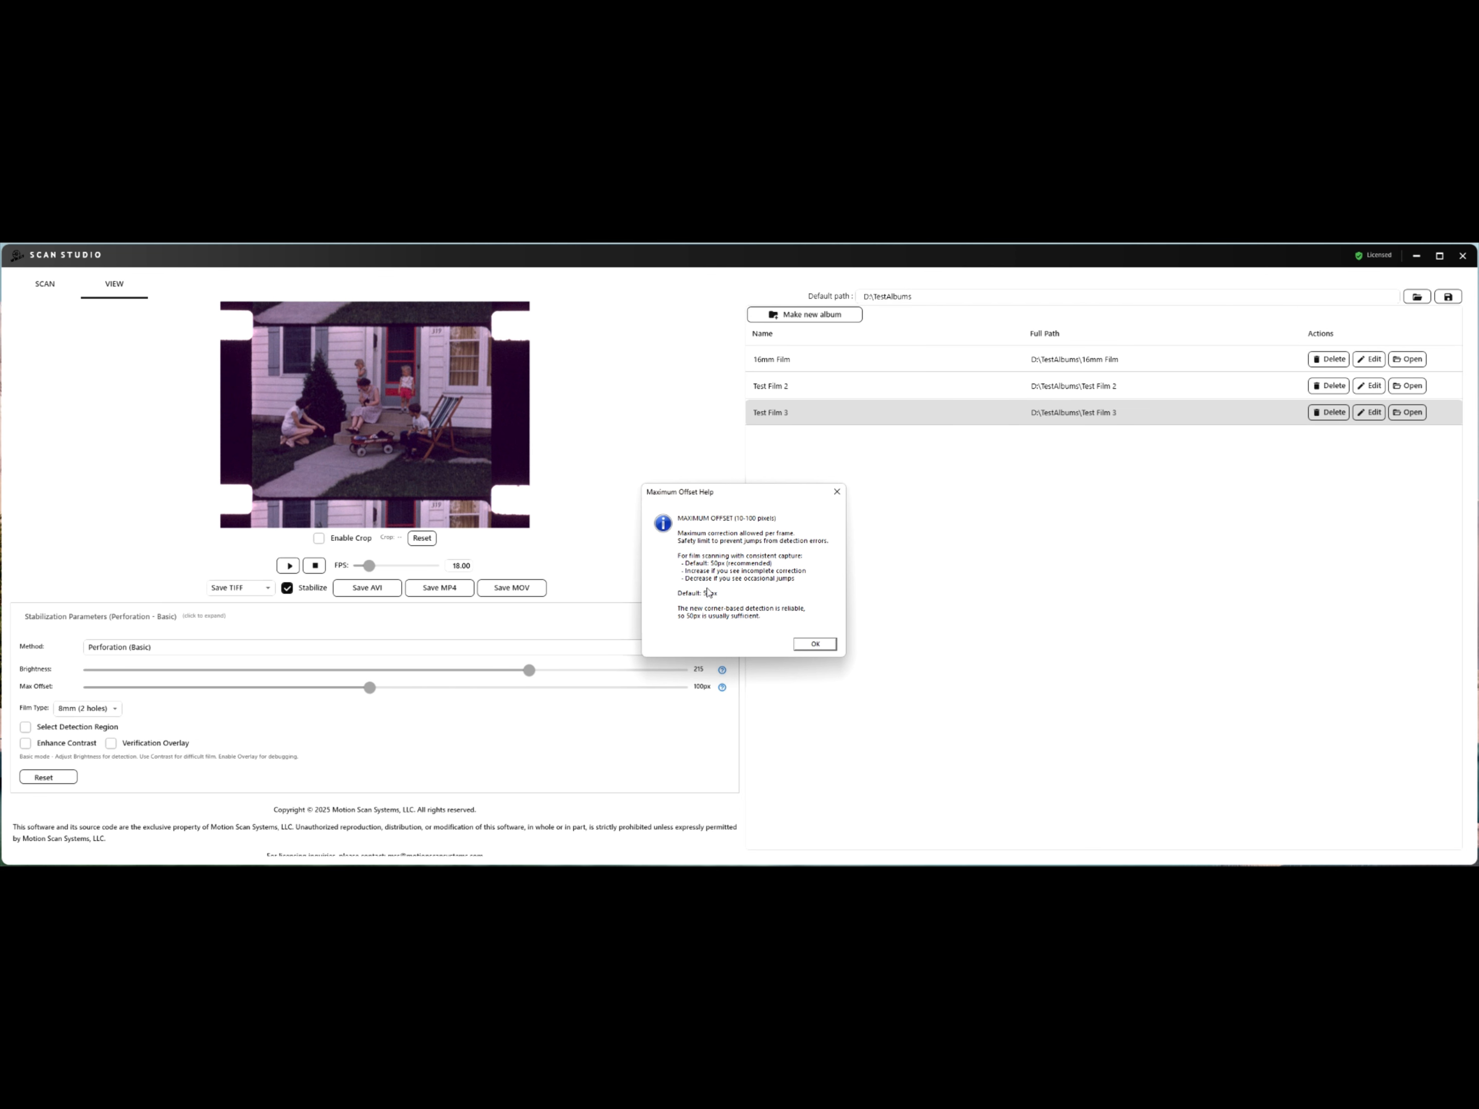
pyautogui.click(834, 497)
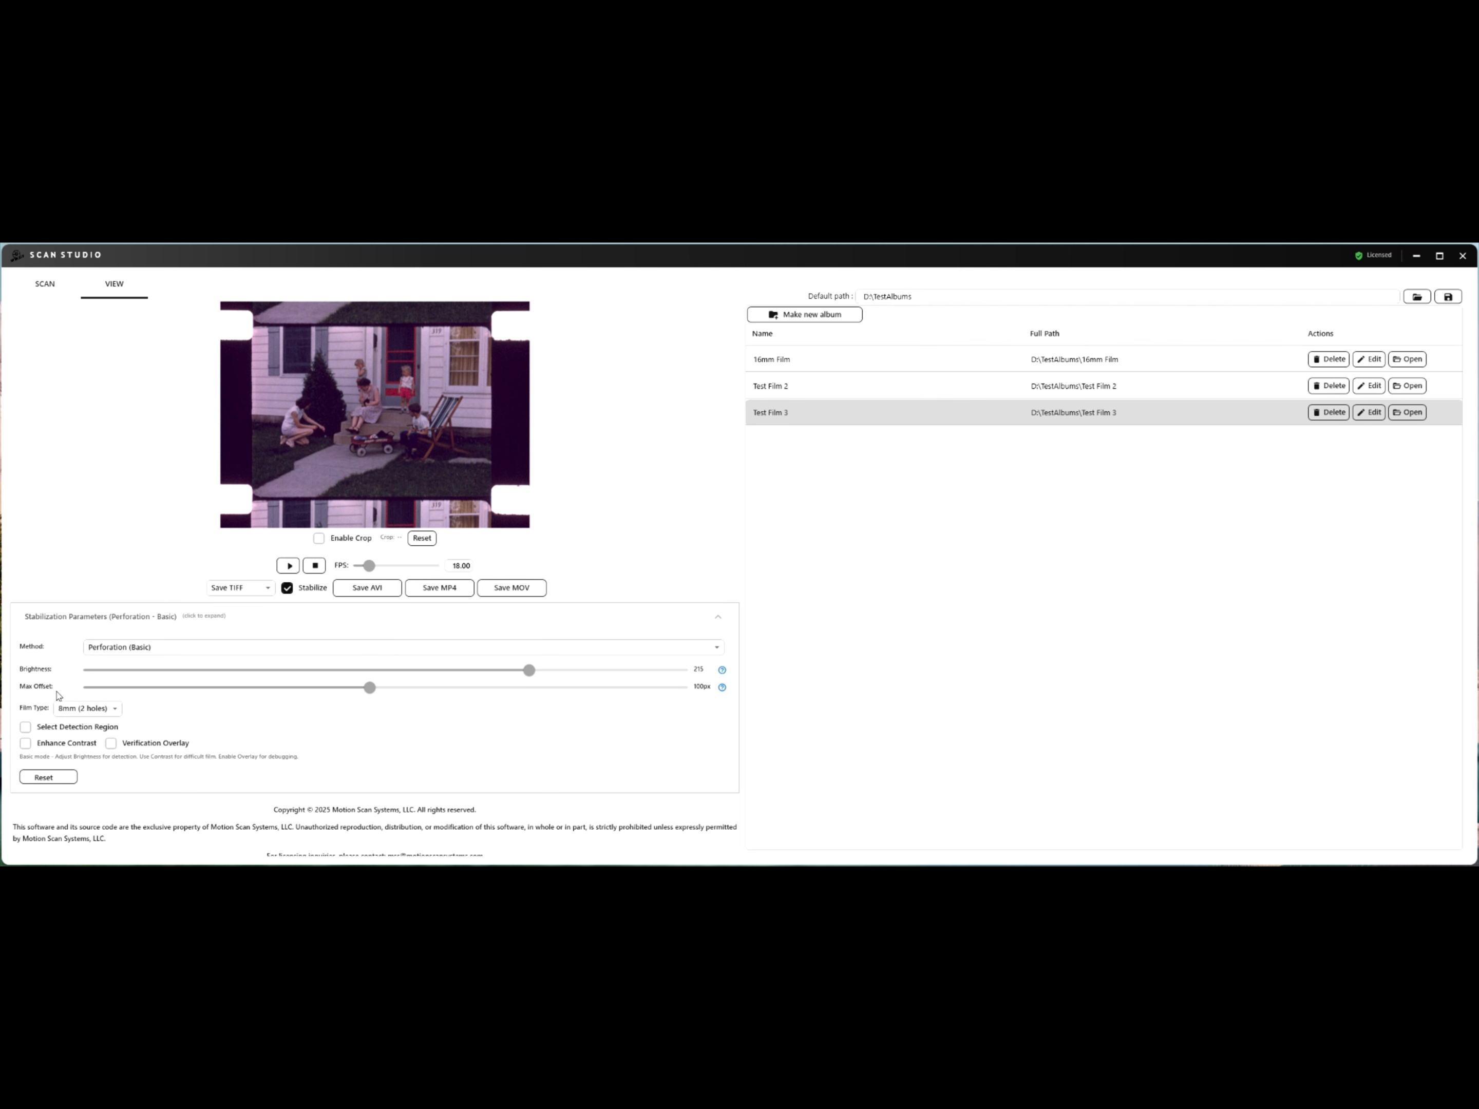
# Set the stabilization film type to 16mm (4 holes) and enable detection region selection.
pyautogui.click(101, 710)
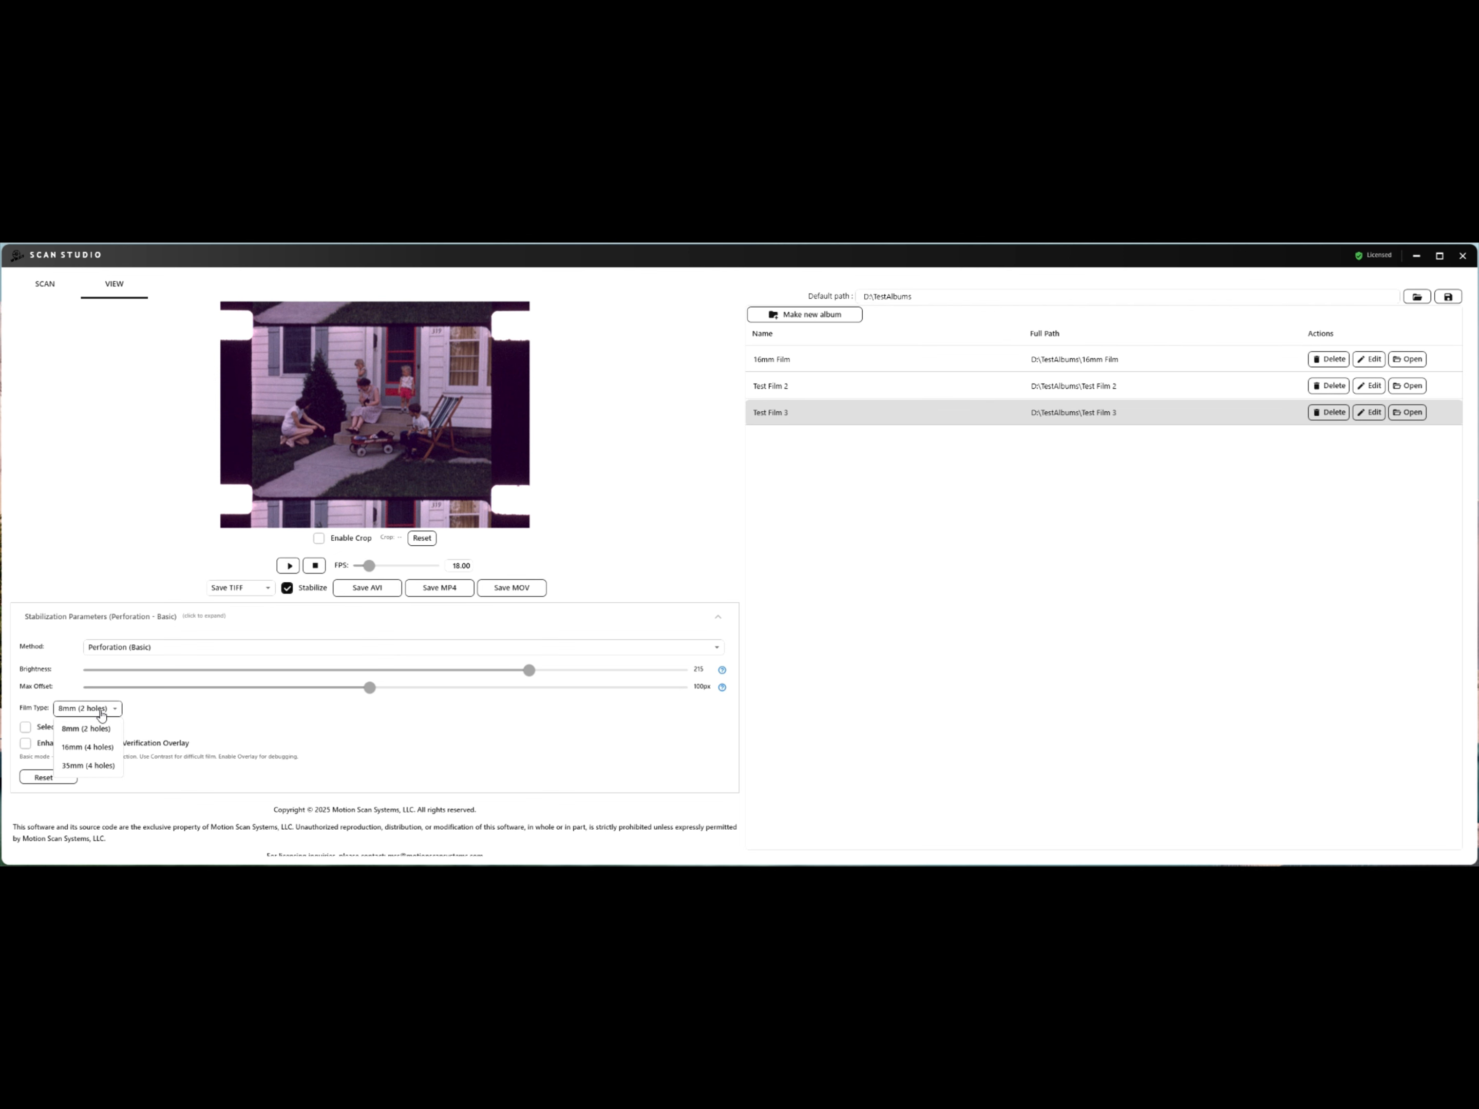
pyautogui.click(111, 748)
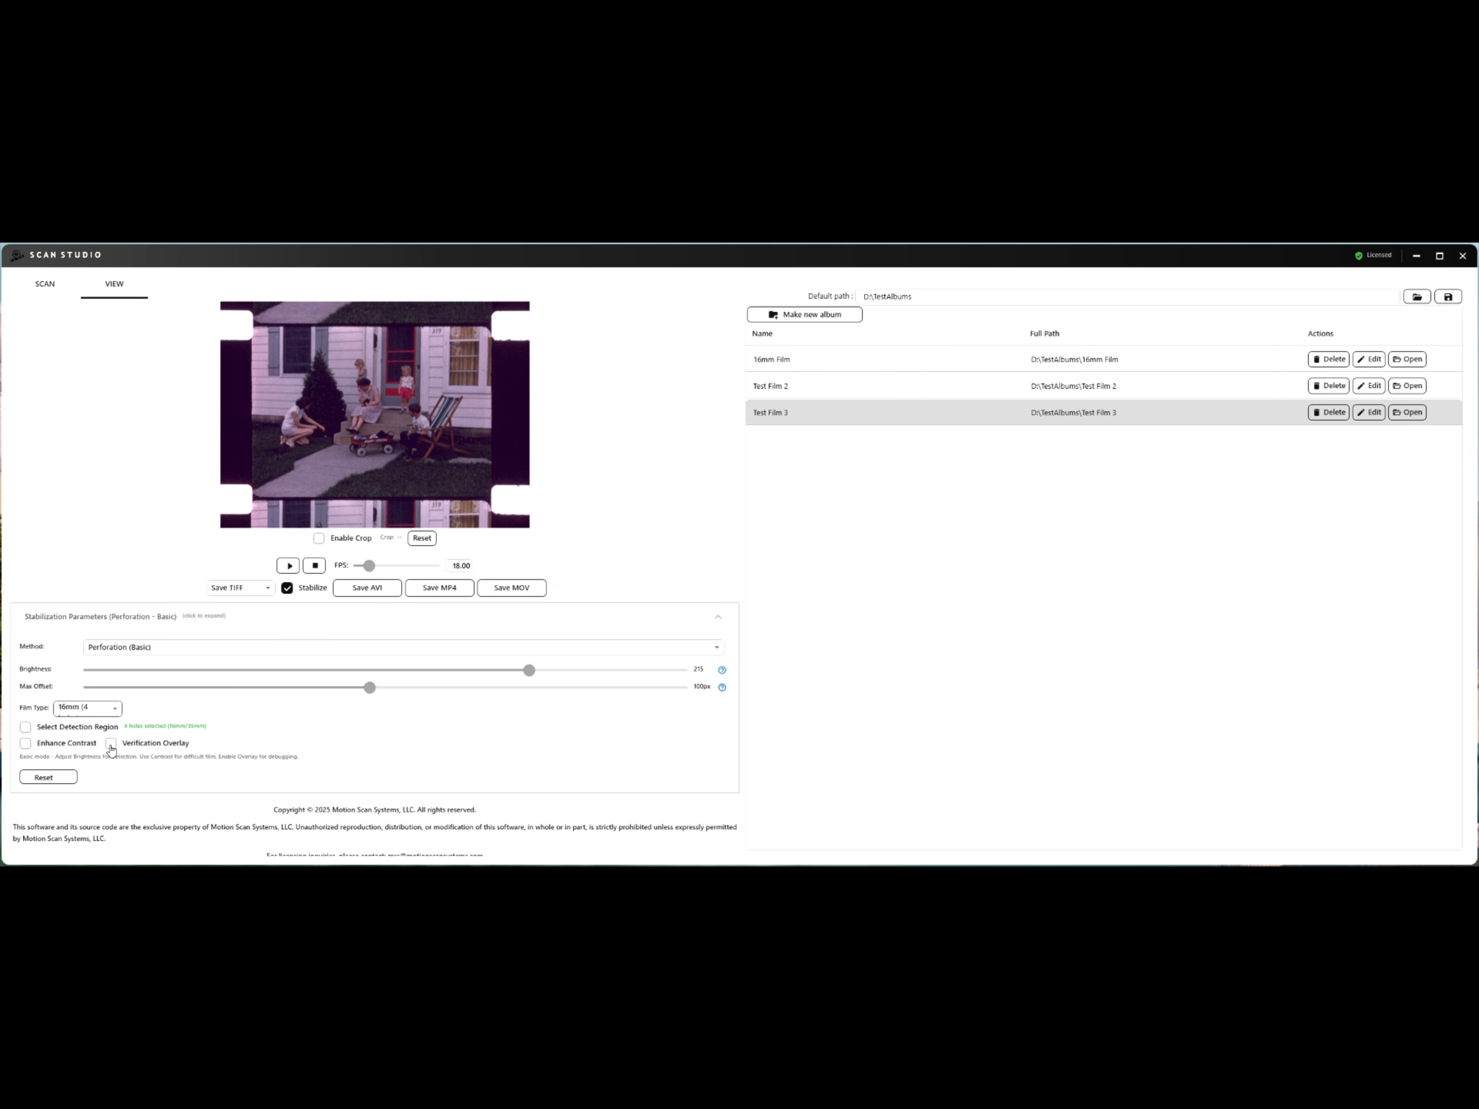
pyautogui.click(28, 729)
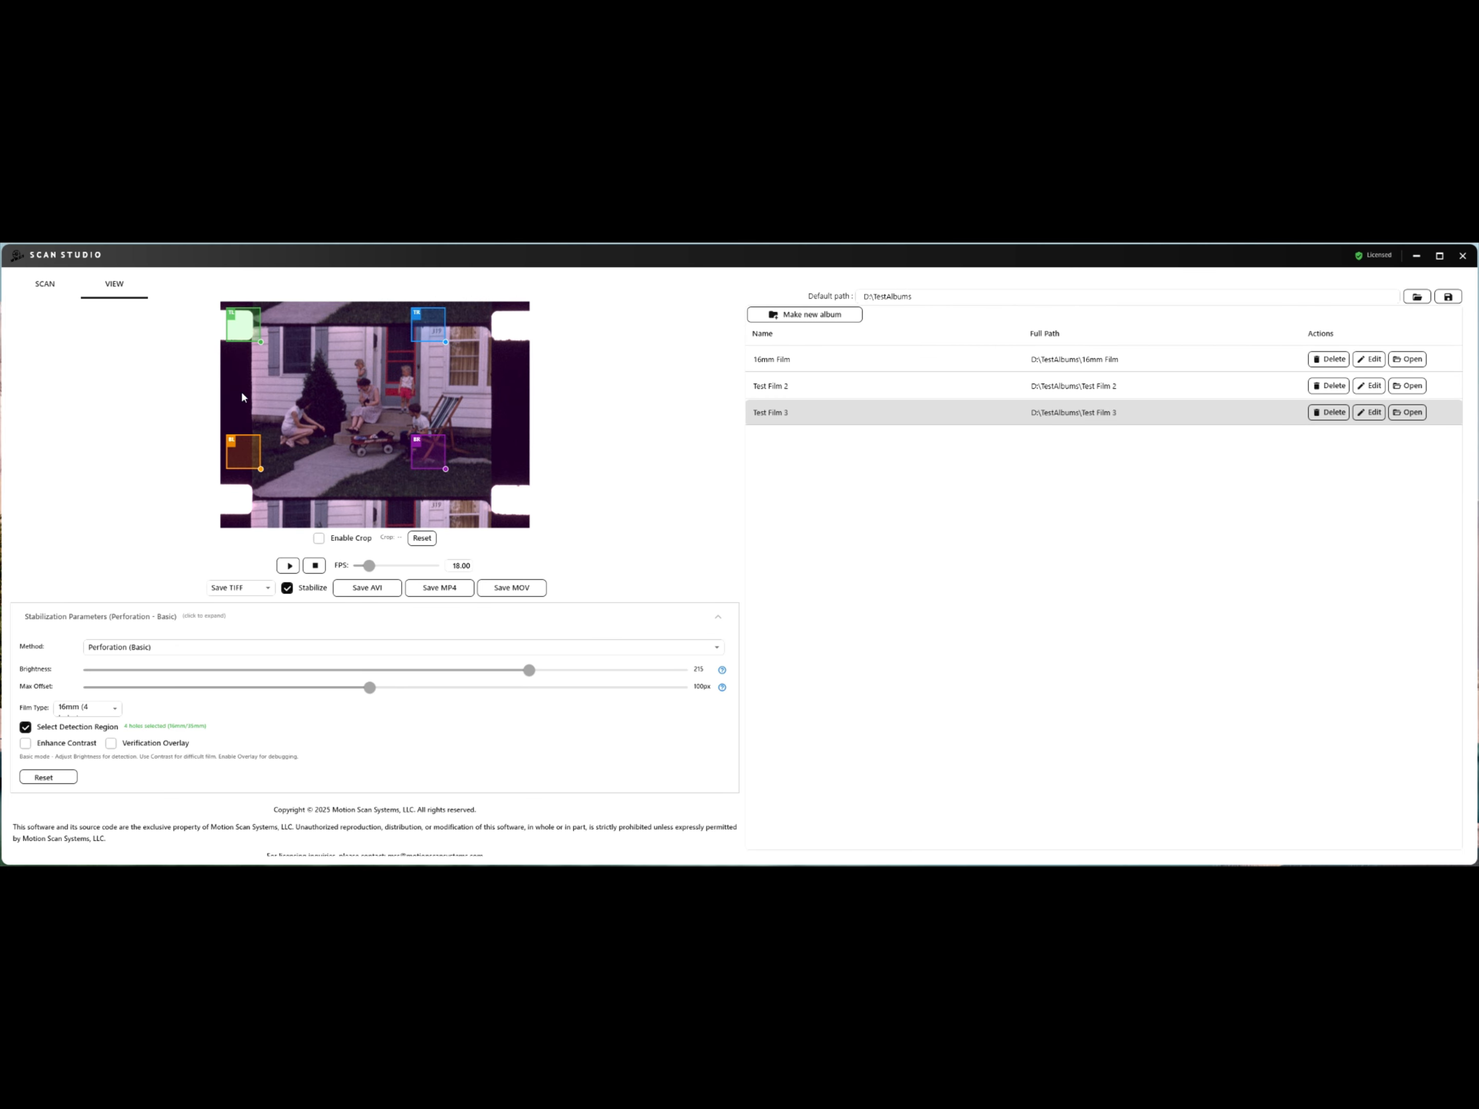
# Fit the four detection regions over the sprocket holes at the corners of the preview frame.
pyautogui.moveTo(241, 331); pyautogui.dragTo(236, 331)
pyautogui.moveTo(256, 343); pyautogui.dragTo(259, 346)
pyautogui.moveTo(238, 334); pyautogui.dragTo(235, 335)
pyautogui.moveTo(240, 452); pyautogui.dragTo(252, 518)
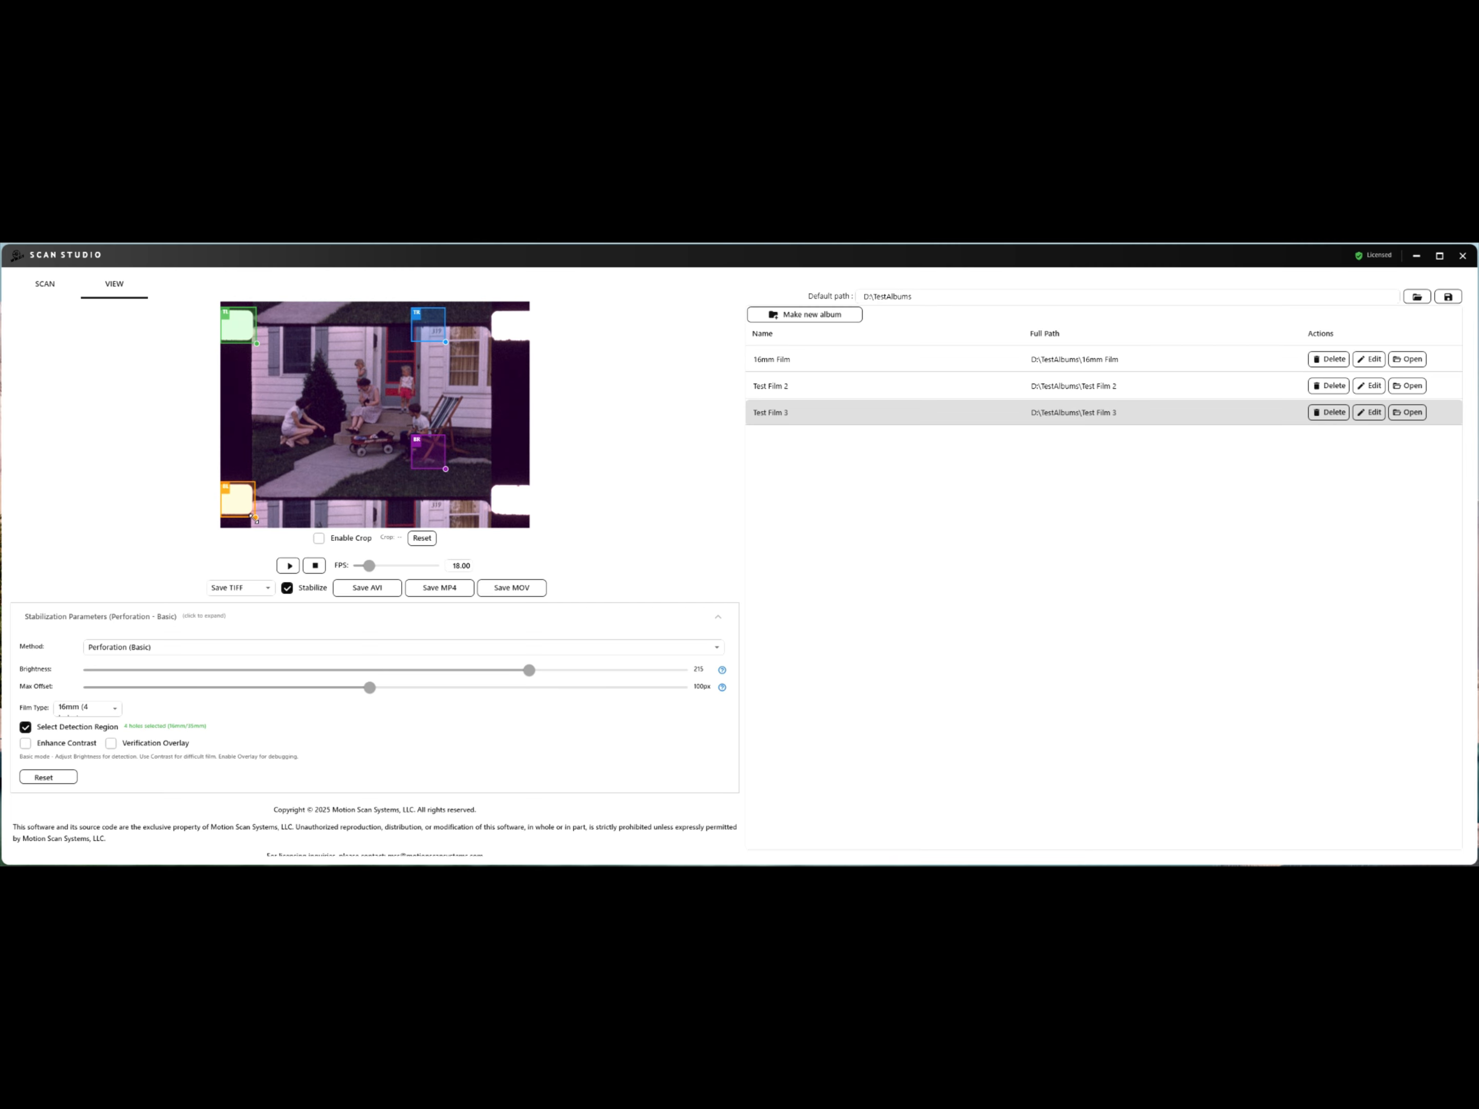
pyautogui.moveTo(425, 458); pyautogui.dragTo(530, 519)
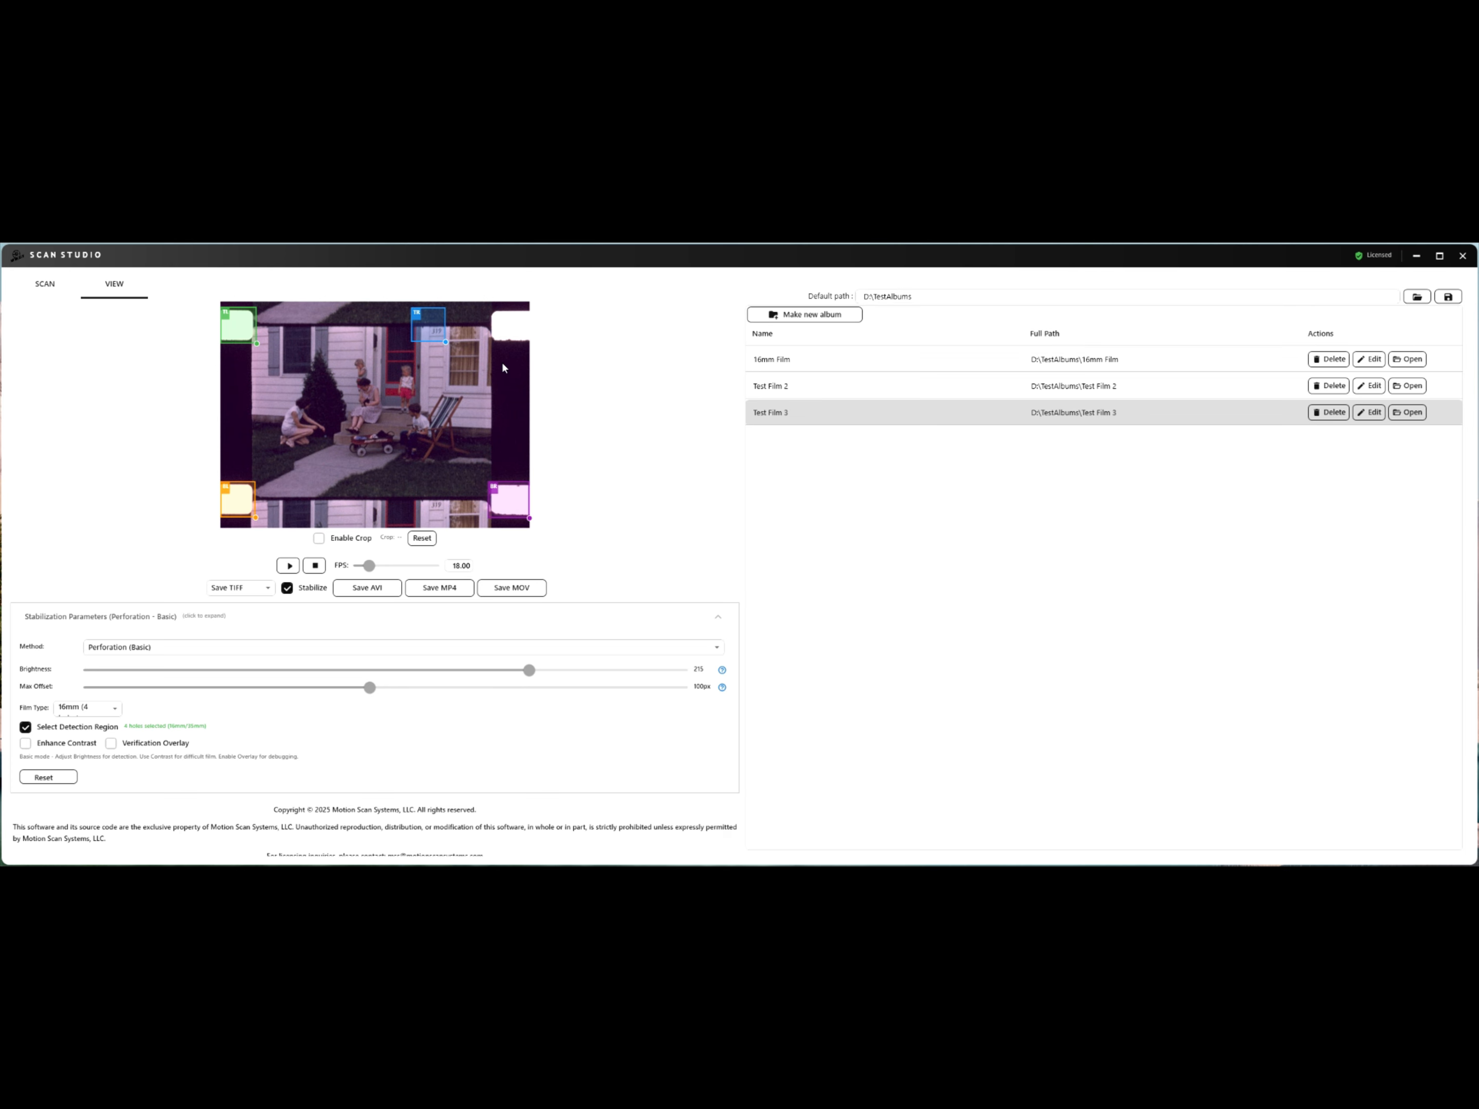
pyautogui.moveTo(433, 326); pyautogui.dragTo(533, 346)
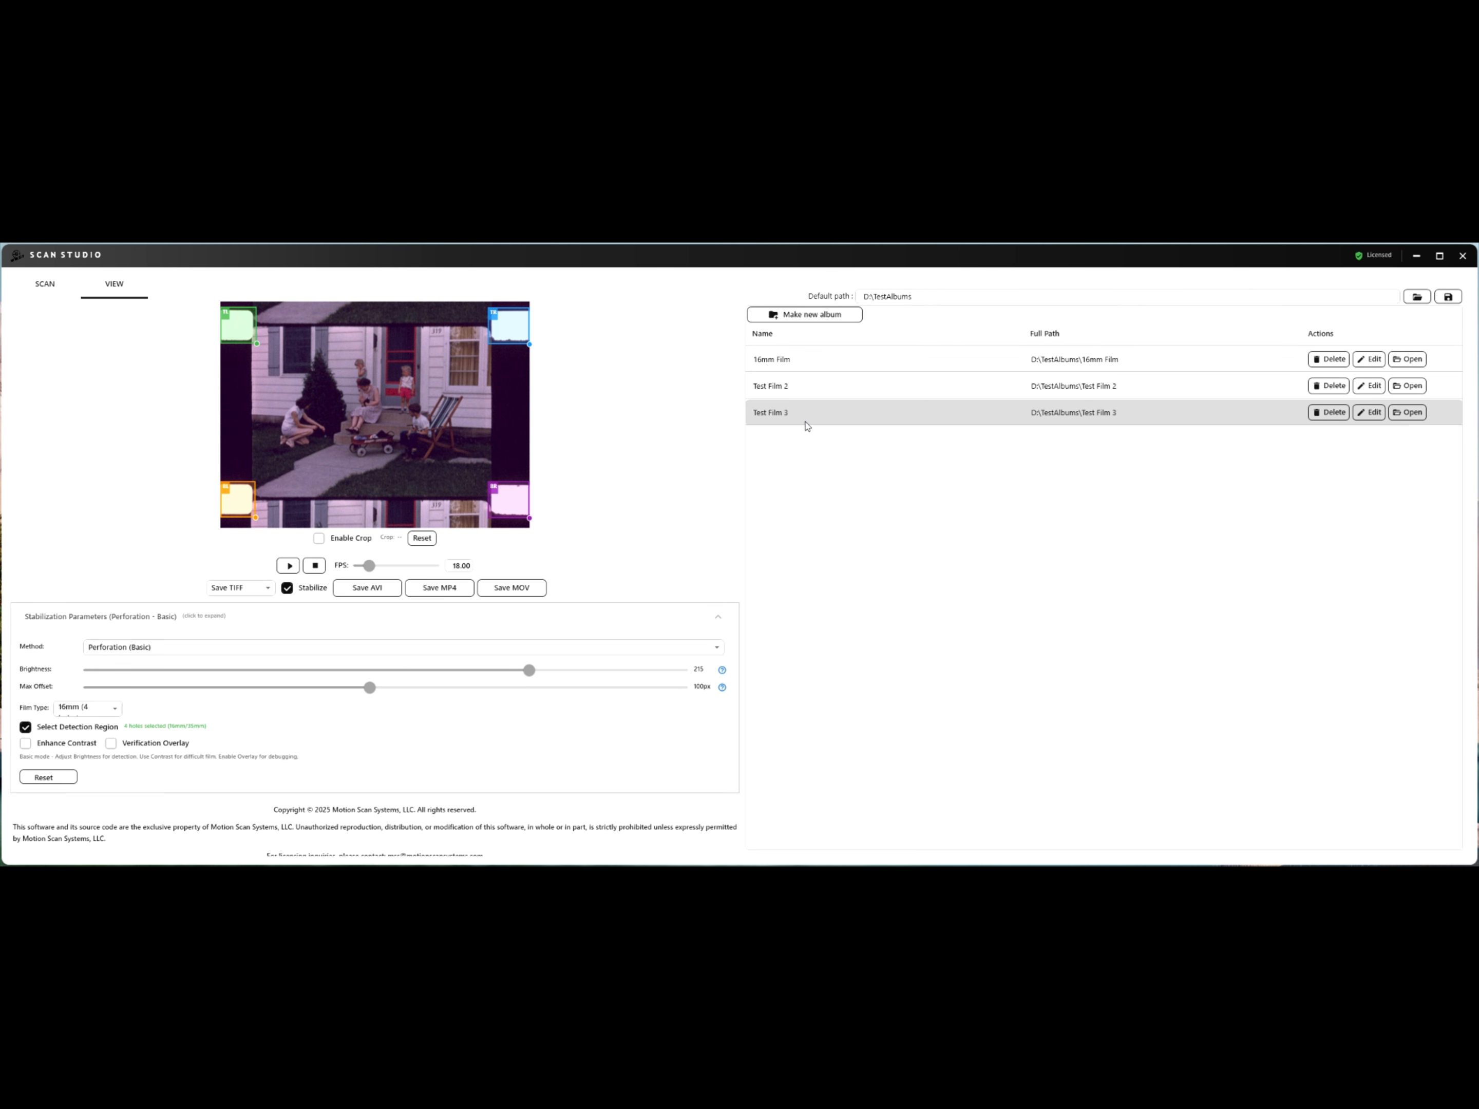
# Export the stabilized Test Film 3 as an MP4 video and dismiss the completion notice.
pyautogui.click(440, 588)
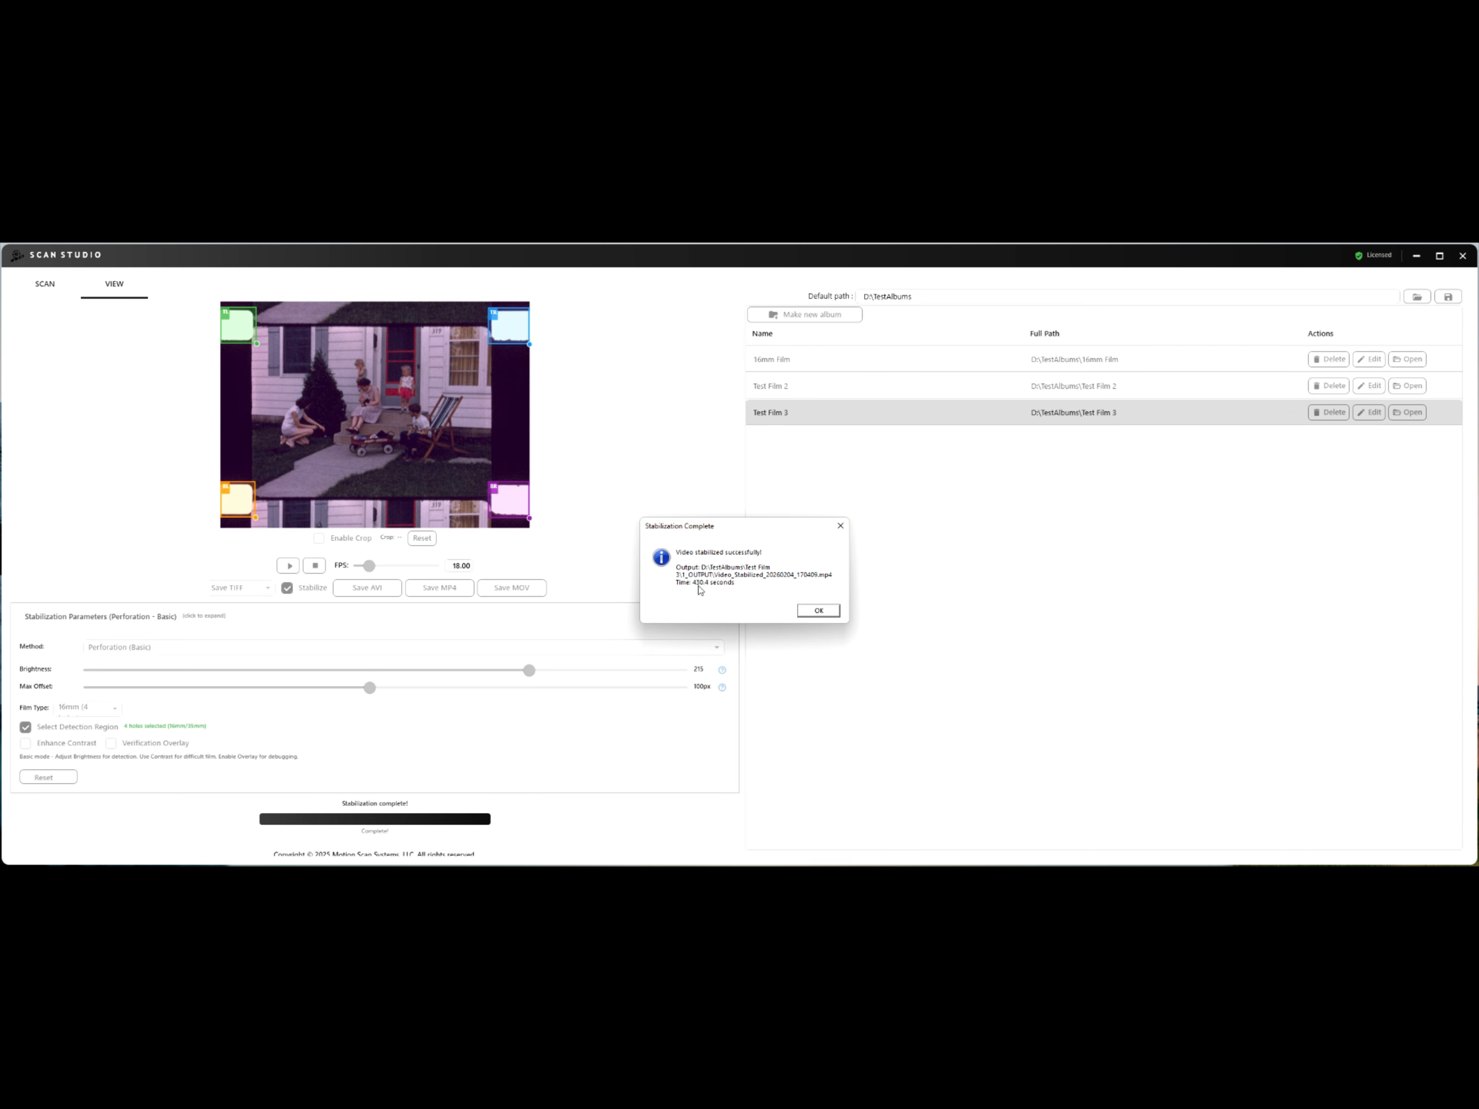
pyautogui.click(821, 611)
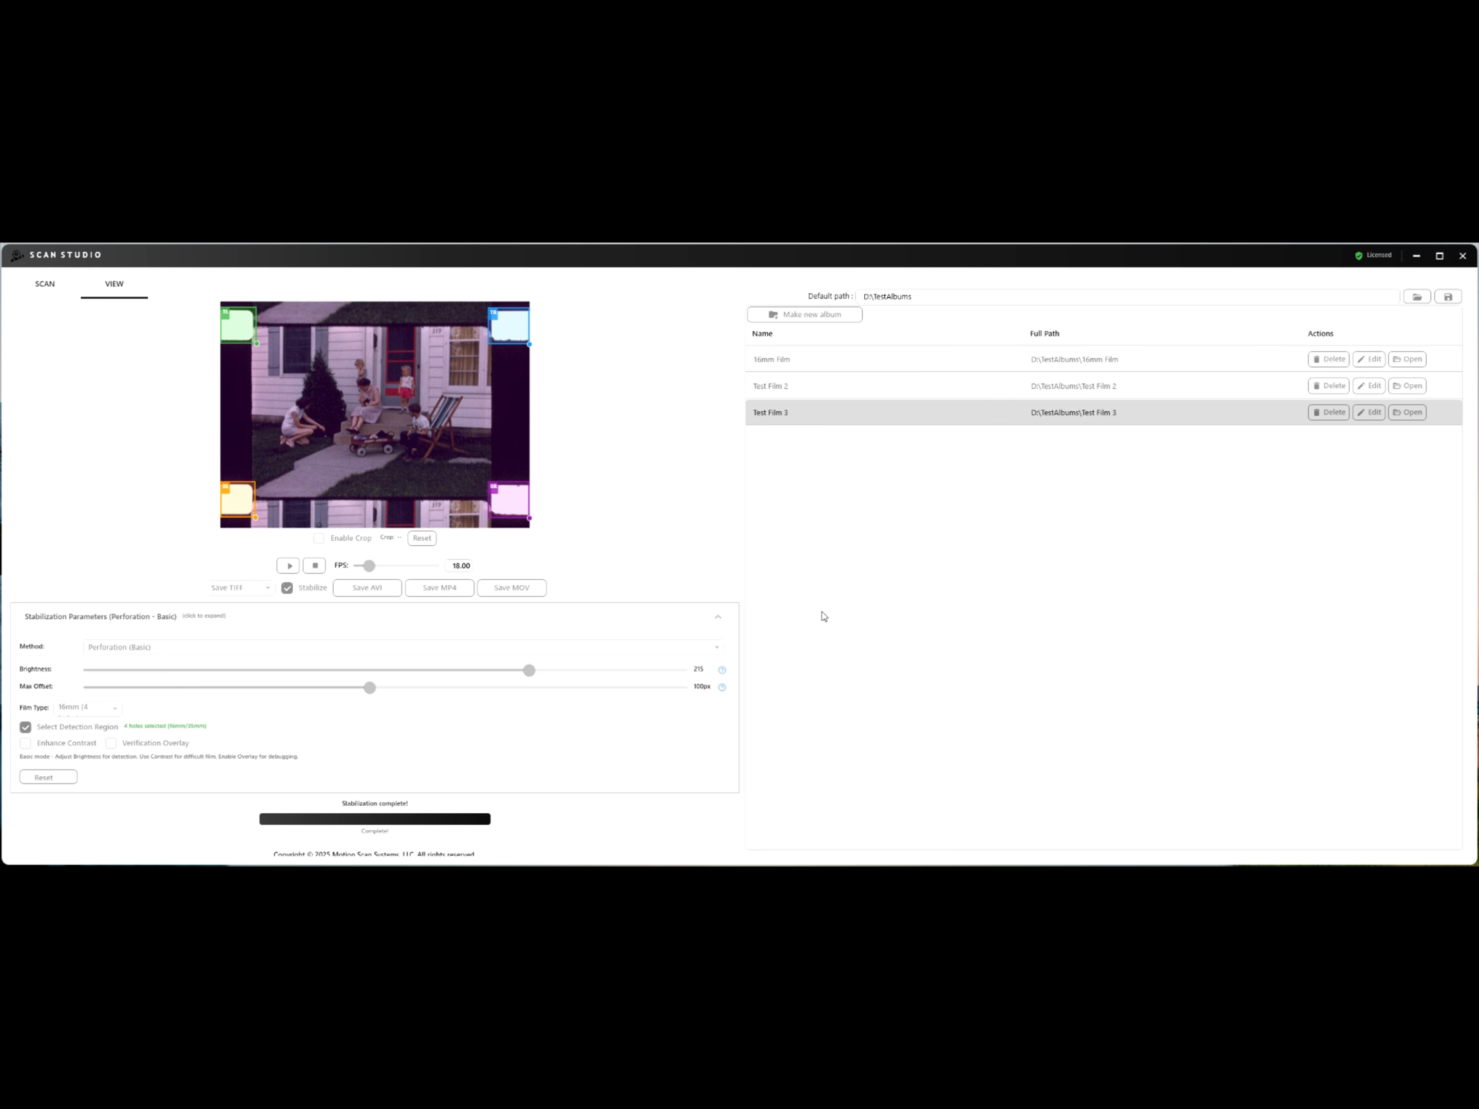
# Watch the stabilized MP4 from the album's 1_OUTPUT folder in VLC, and close the player and folder.
pyautogui.click(1407, 414)
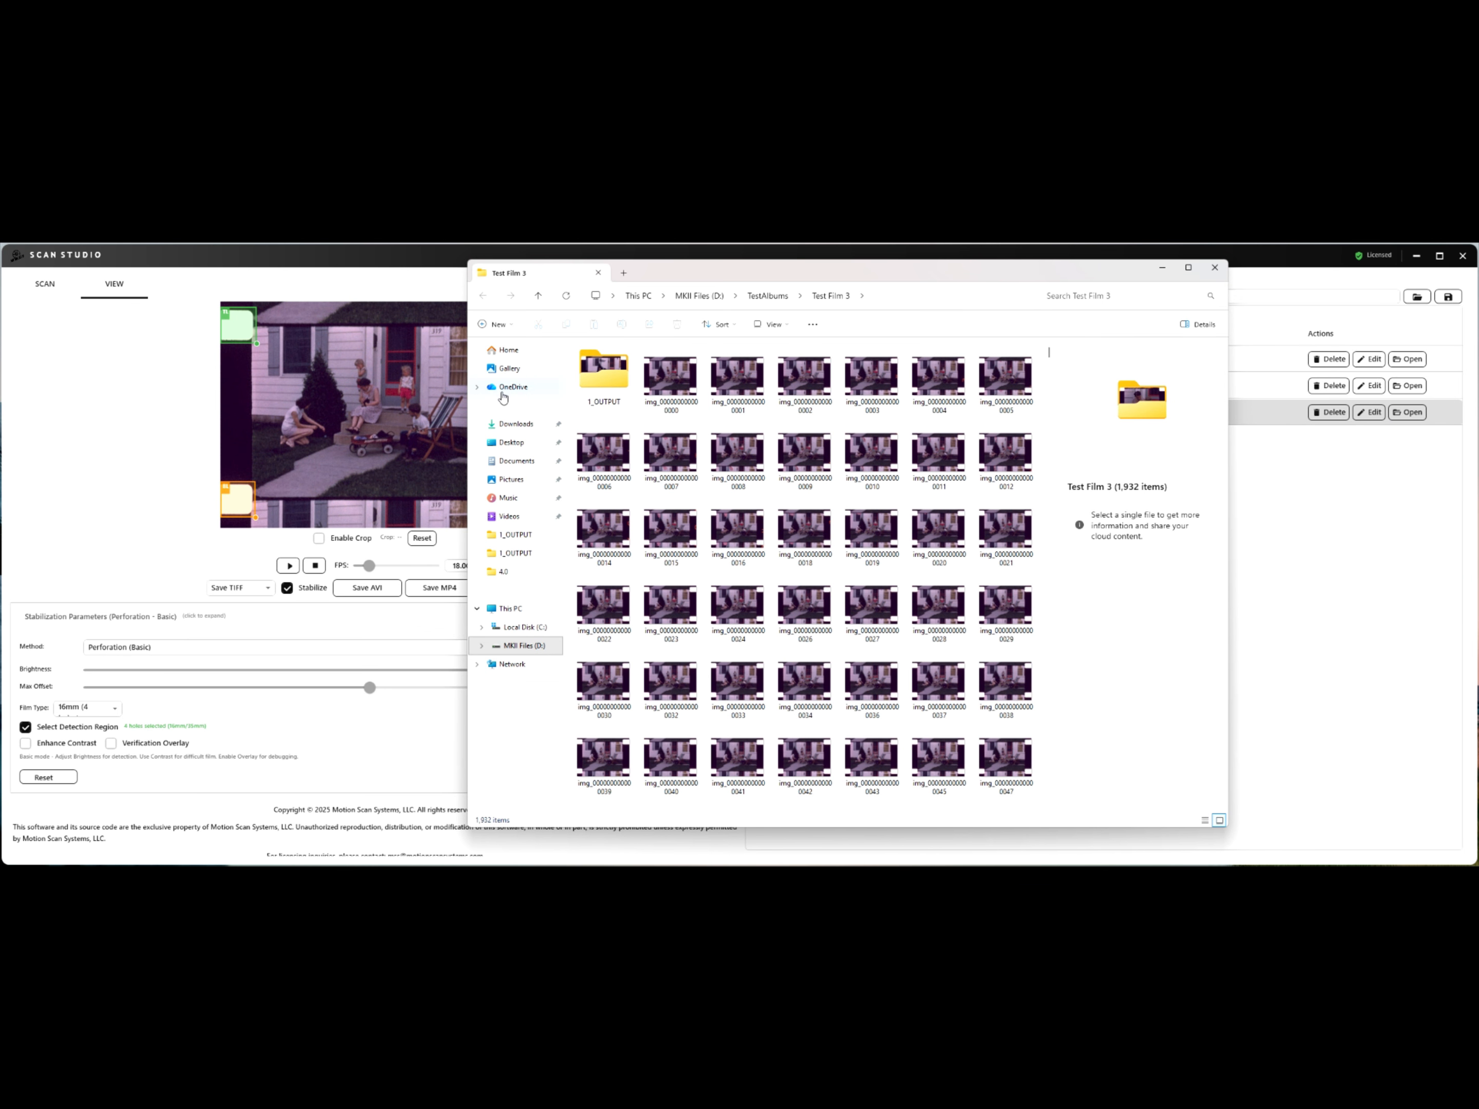
pyautogui.doubleClick(610, 384)
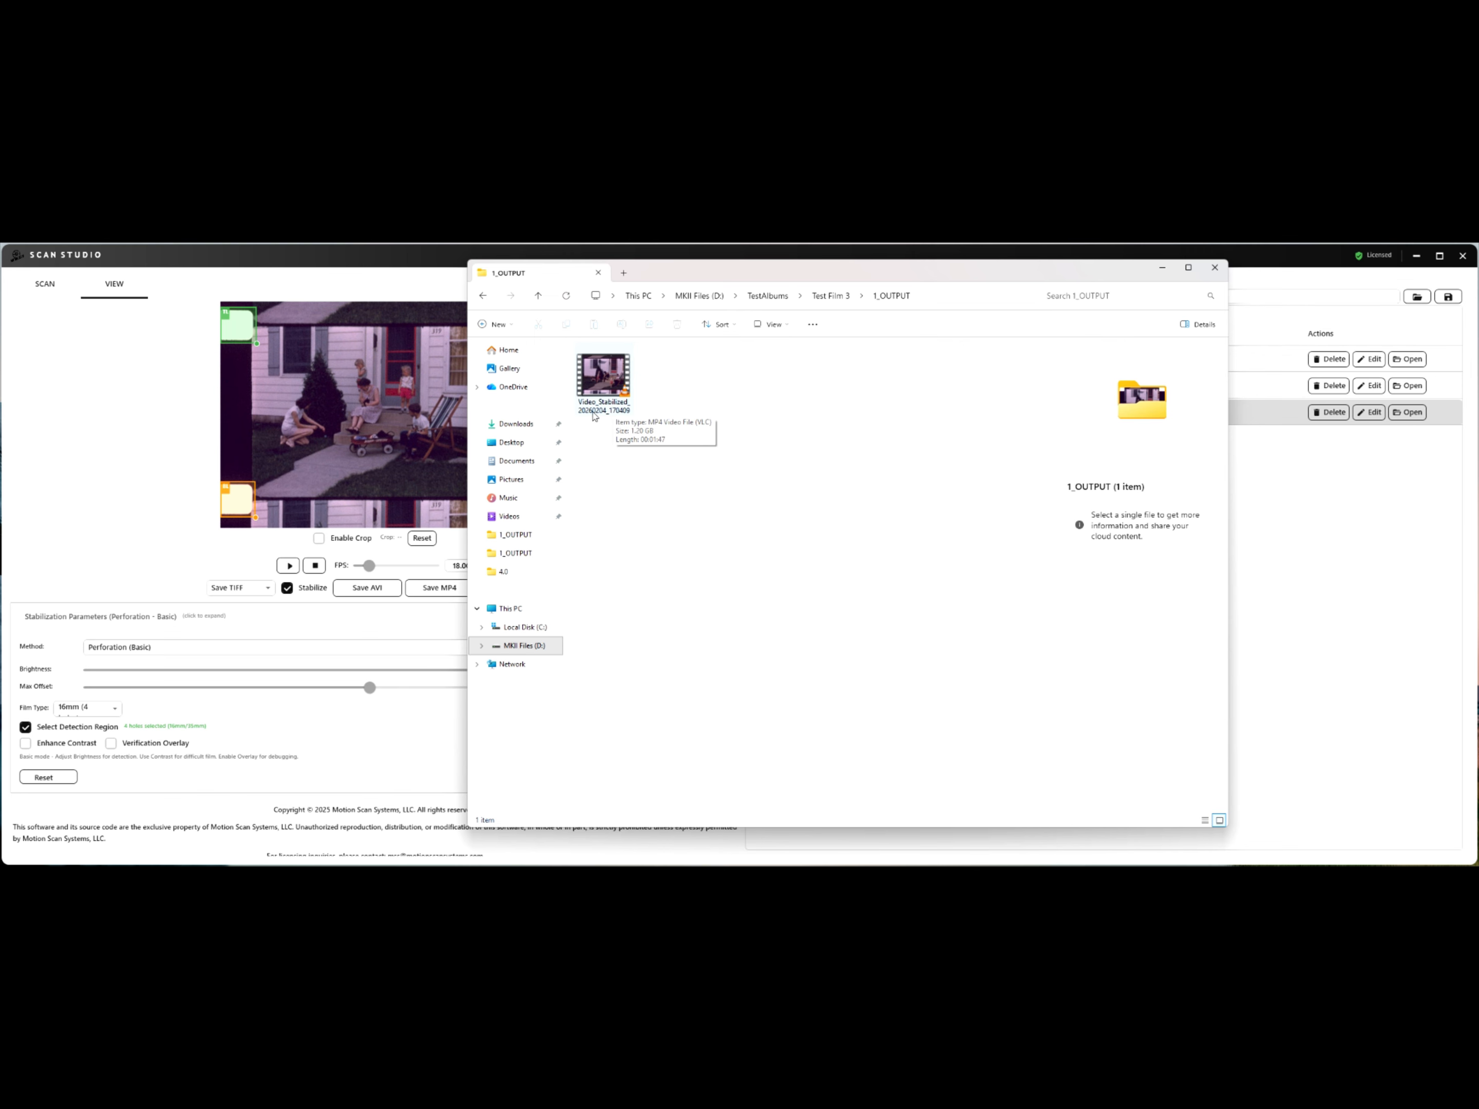
pyautogui.doubleClick(602, 378)
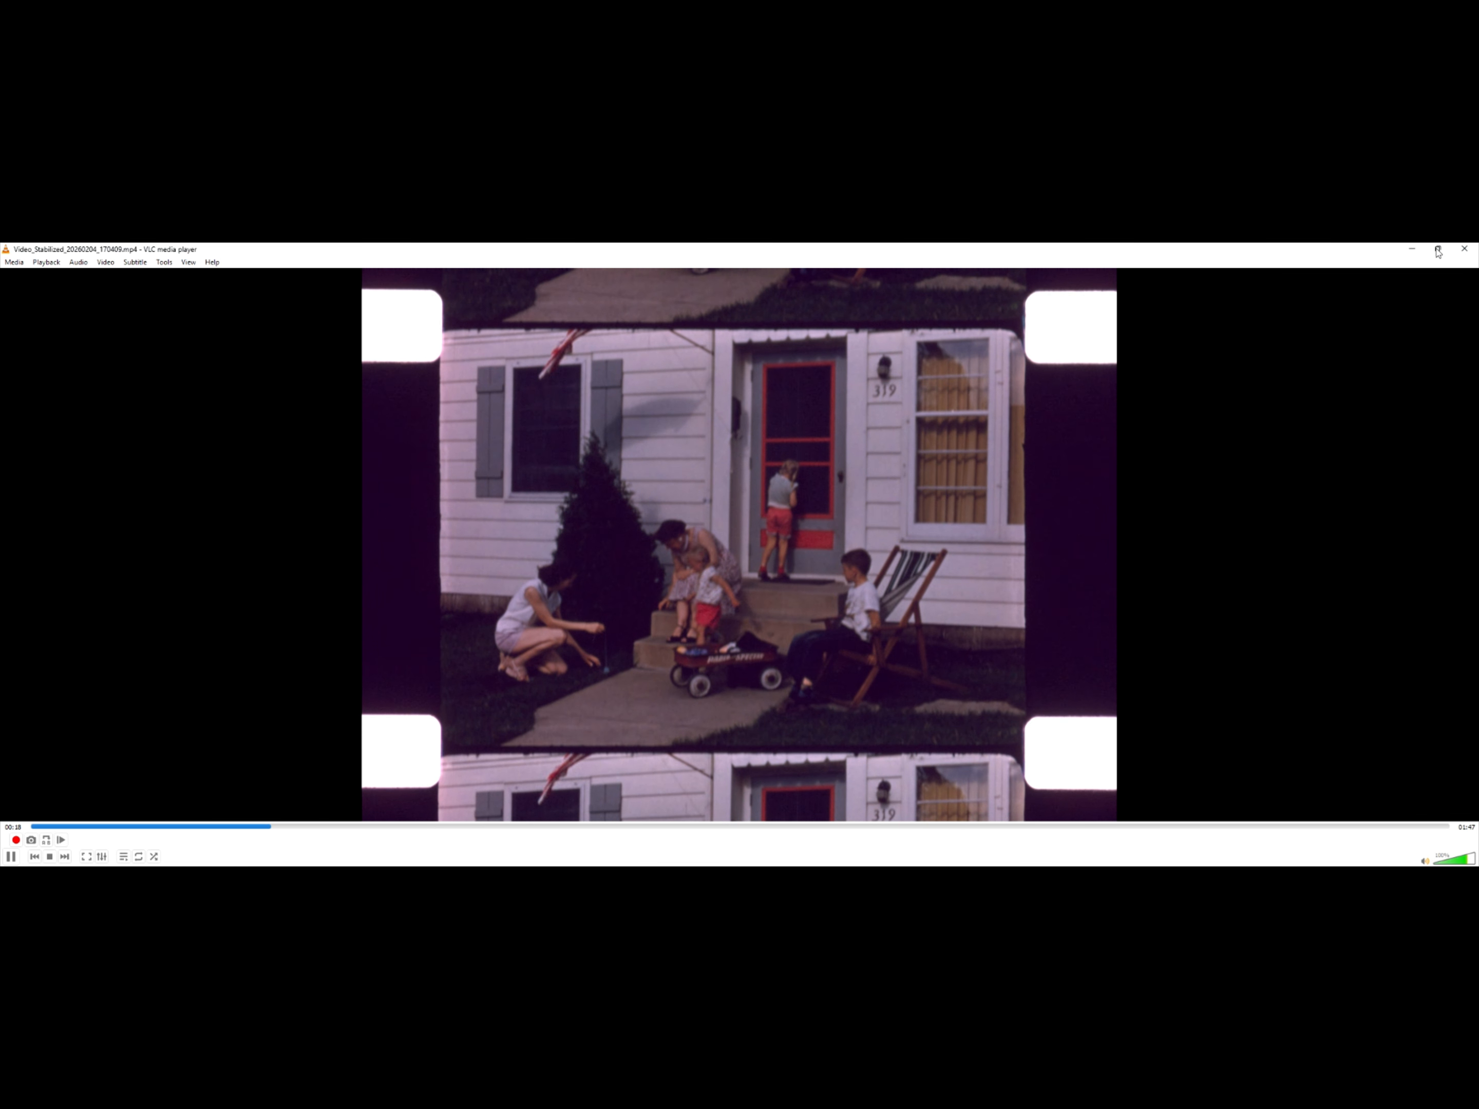
pyautogui.click(1462, 250)
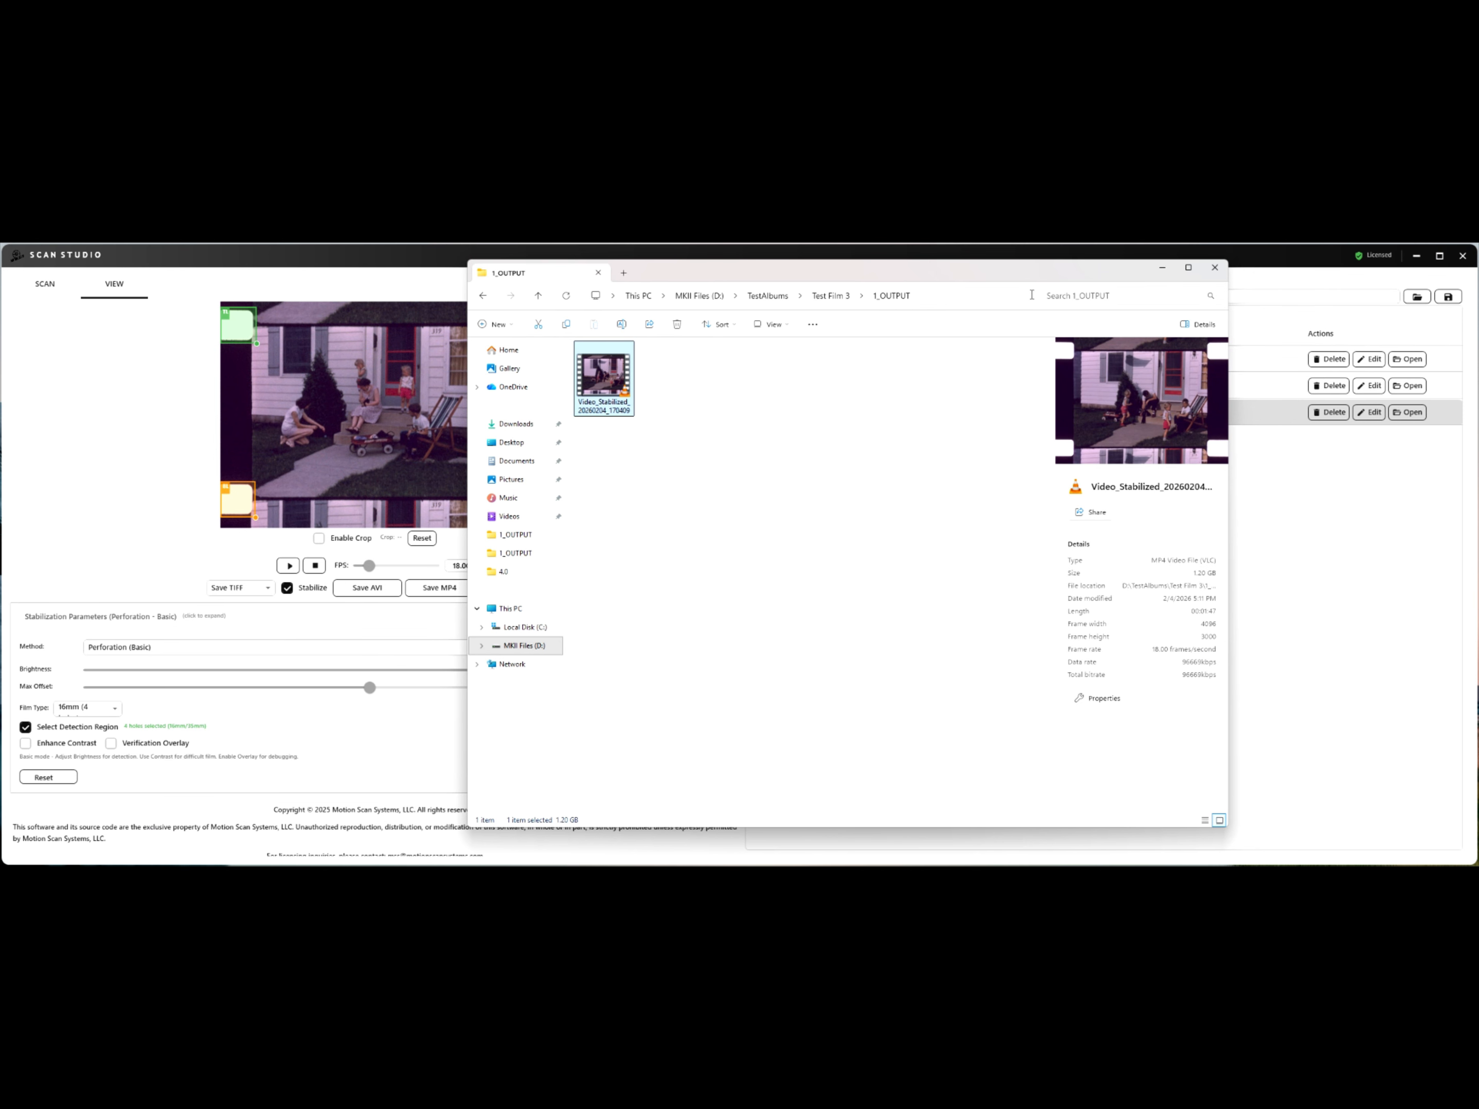
pyautogui.click(1215, 268)
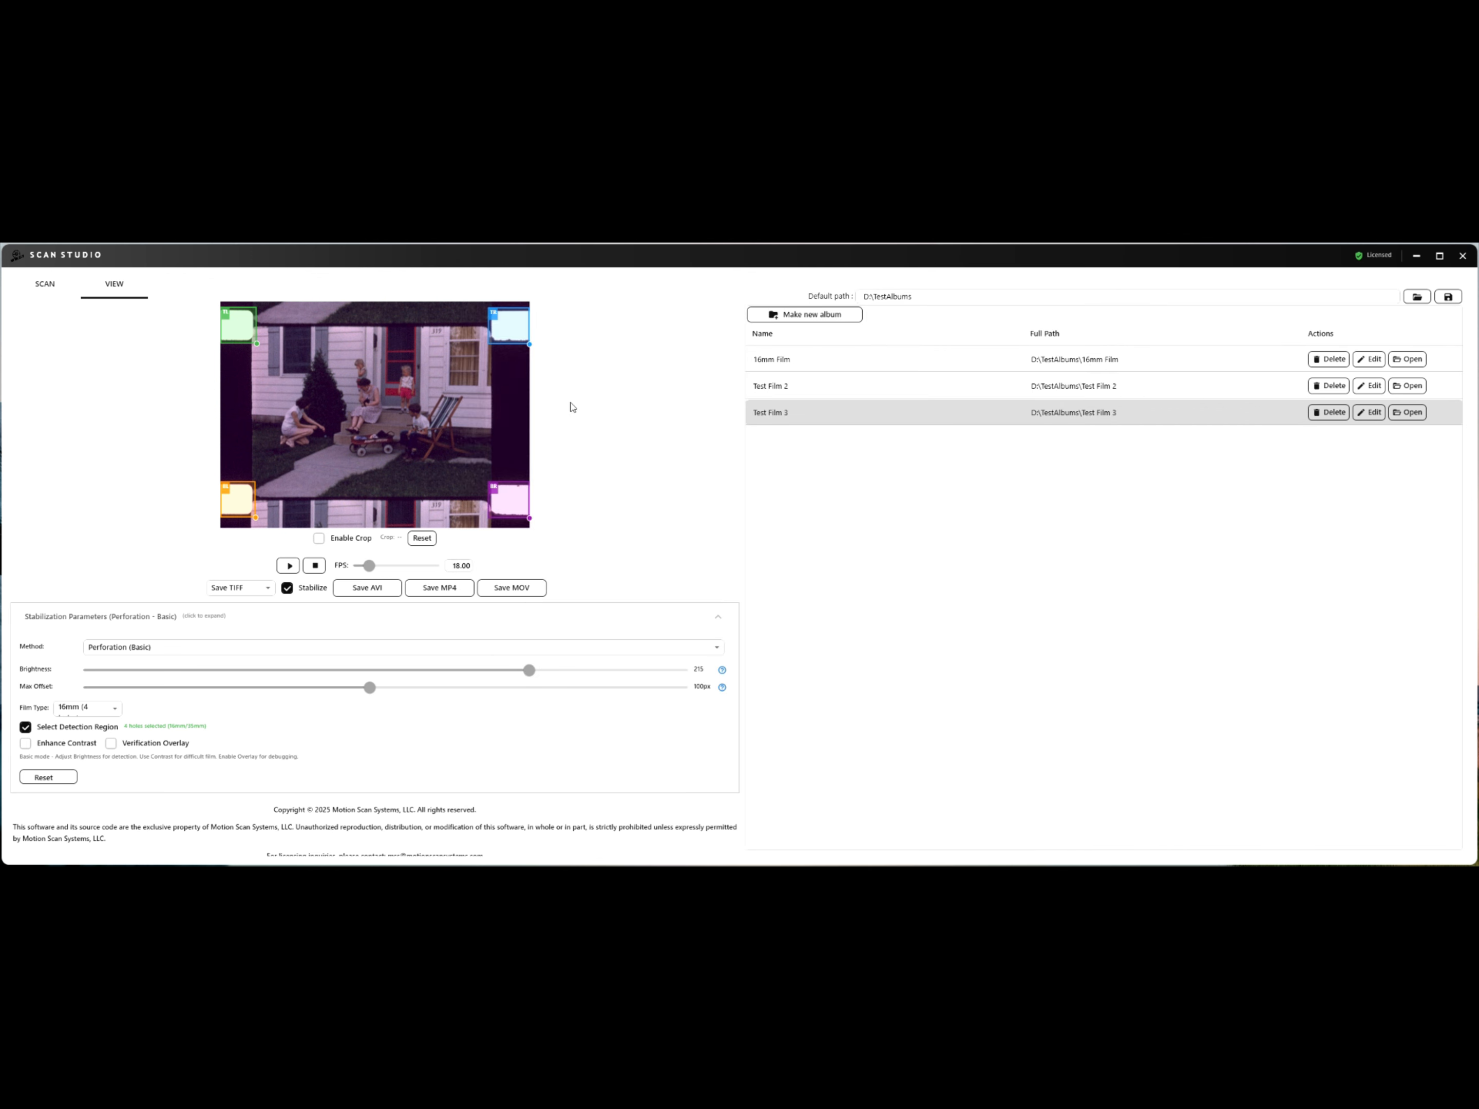
# Enable cropping and tighten the crop frame around the picture area, excluding the sprocket holes and neighbouring frames.
pyautogui.click(319, 539)
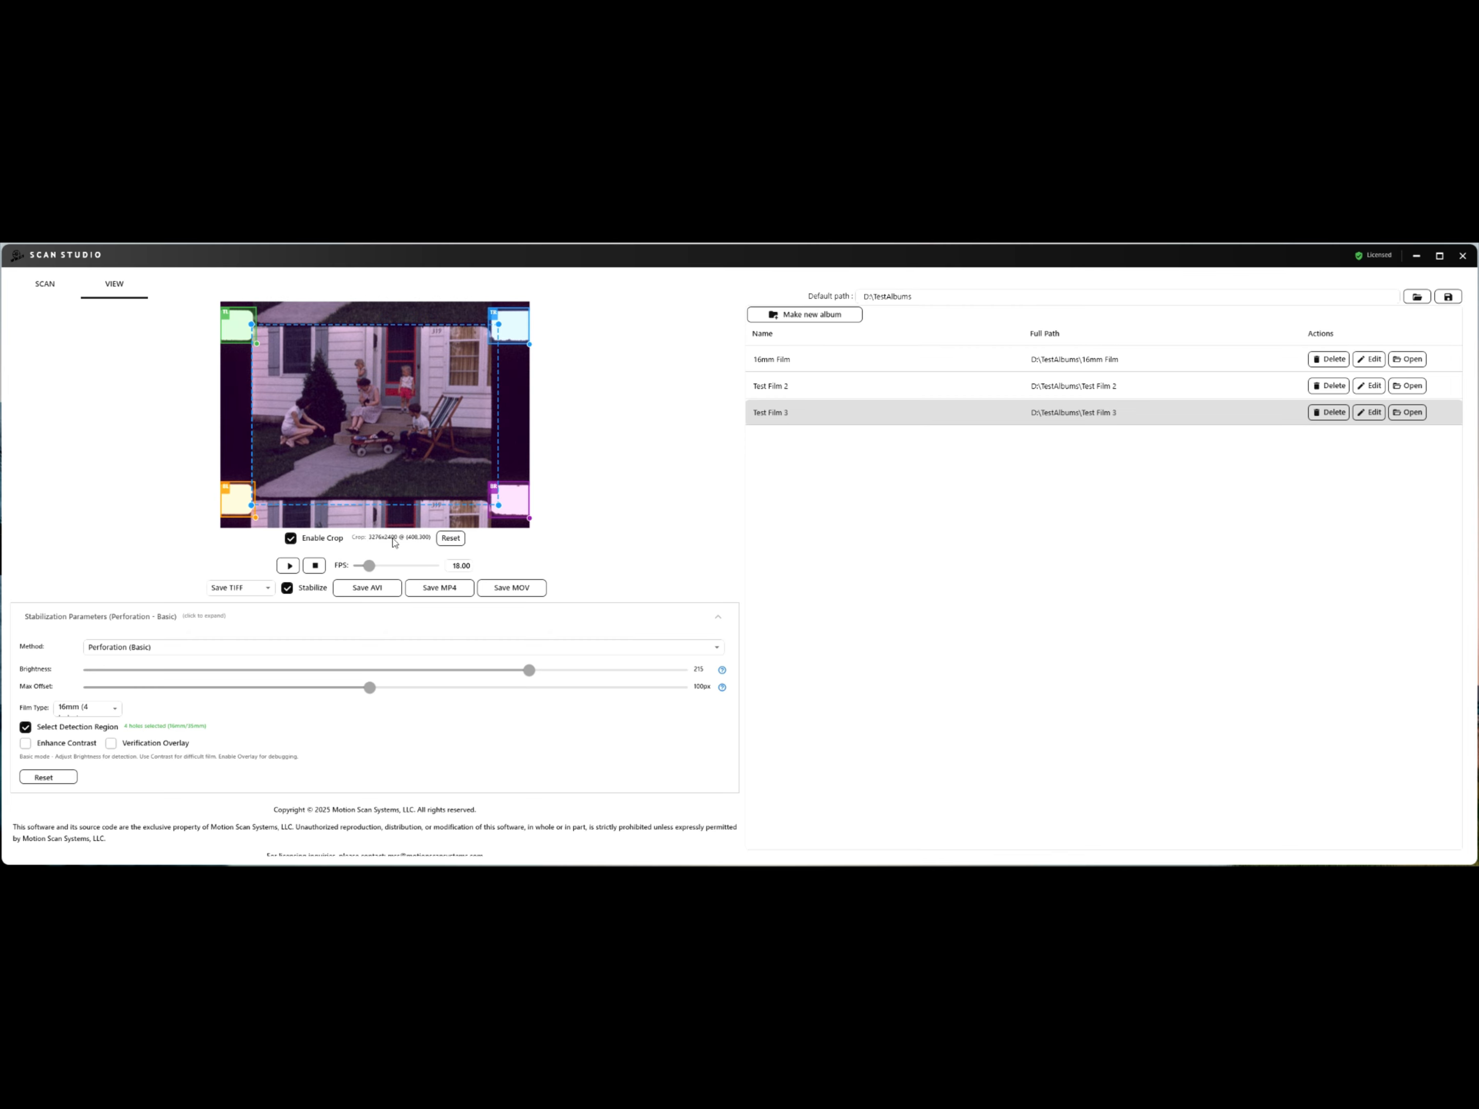
pyautogui.moveTo(252, 504); pyautogui.dragTo(262, 493)
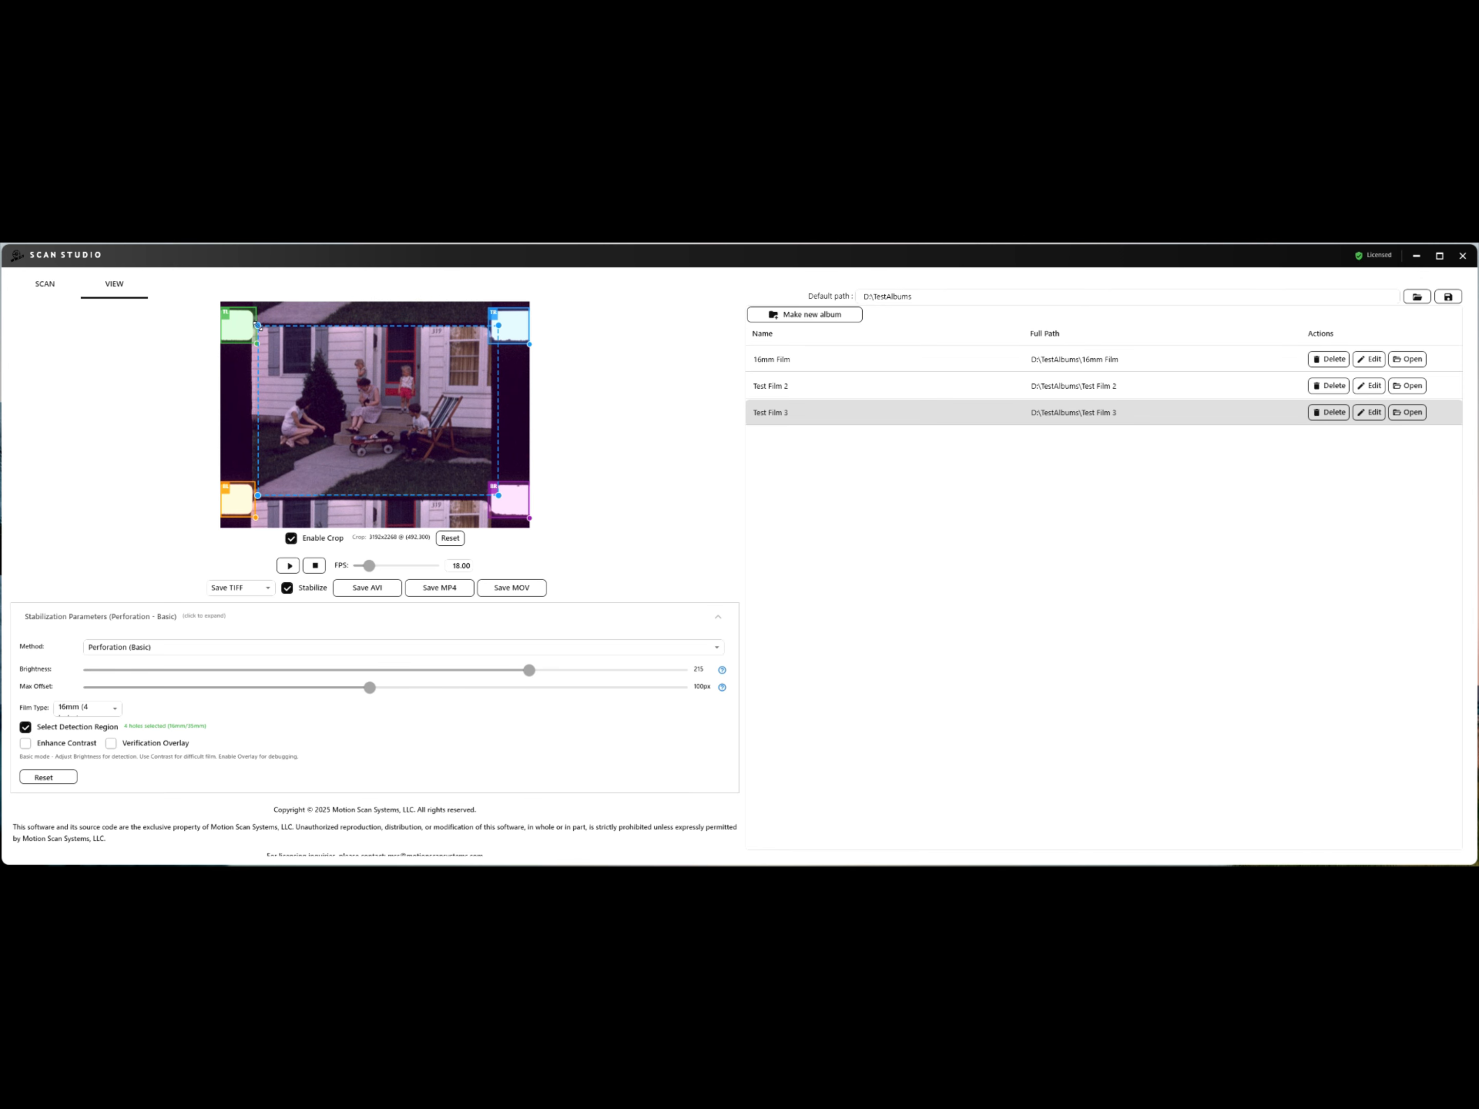
pyautogui.moveTo(258, 329); pyautogui.dragTo(259, 330)
pyautogui.moveTo(499, 328); pyautogui.dragTo(486, 327)
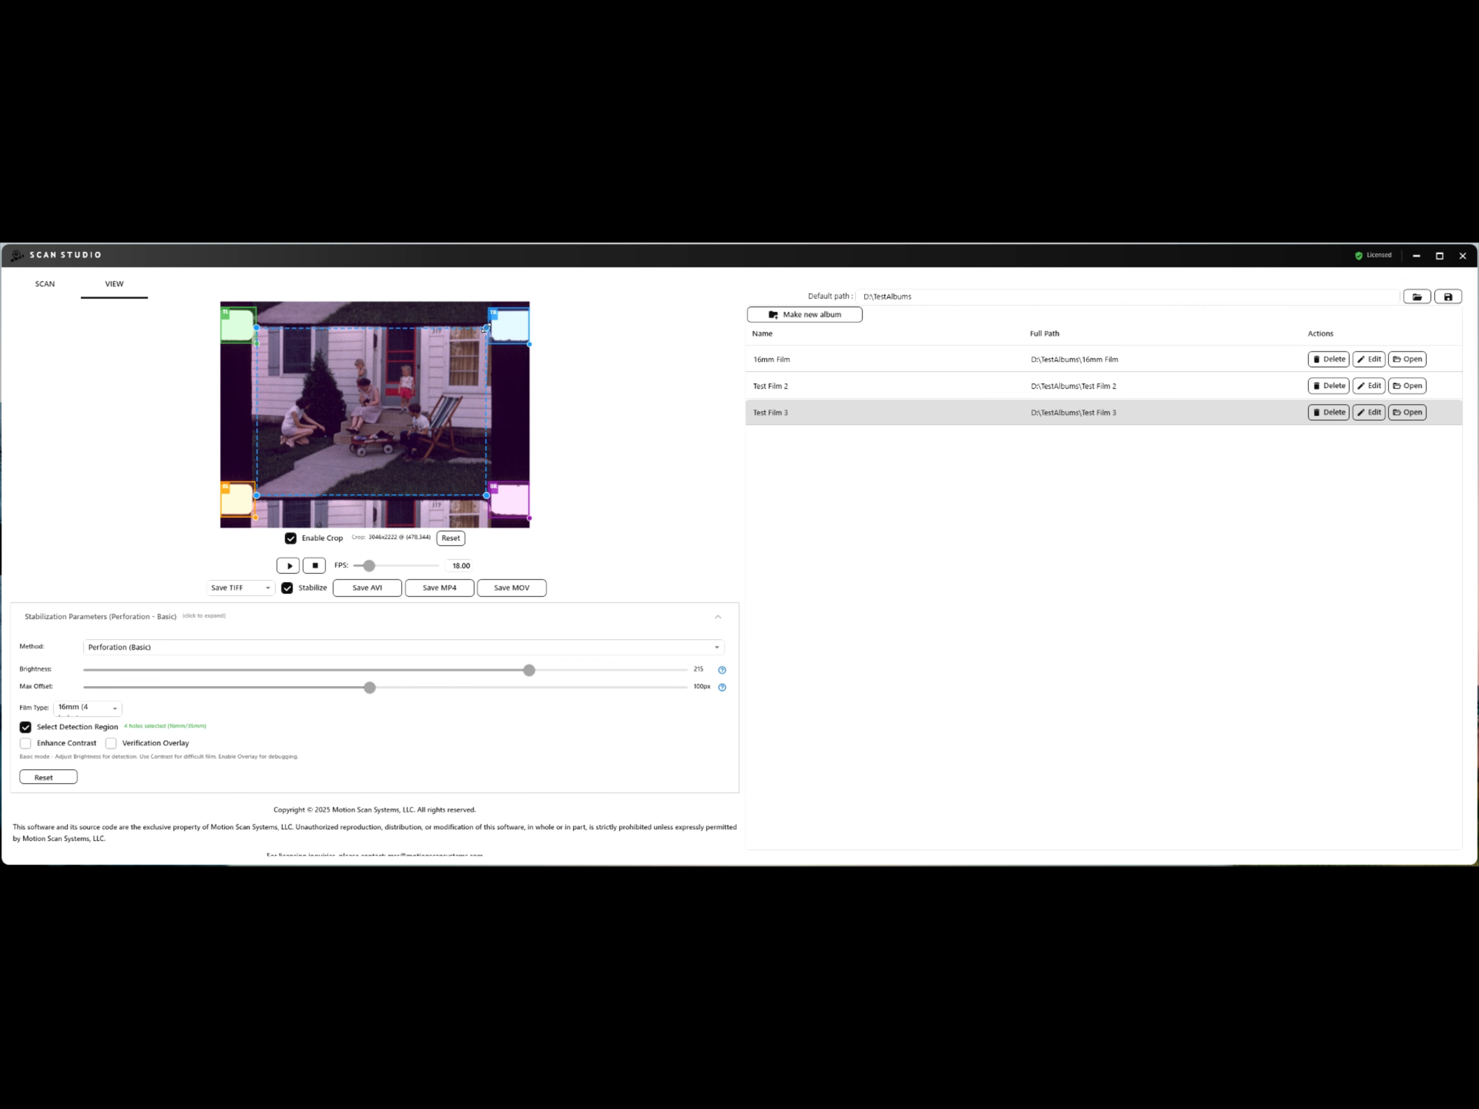
# Fine-tune the crop frame's right-hand corners and export the cropped, stabilized Test Film 3 as MP4, dismissing the completion notice.
pyautogui.moveTo(486, 498); pyautogui.dragTo(486, 497)
pyautogui.moveTo(482, 330); pyautogui.dragTo(482, 332)
pyautogui.click(430, 591)
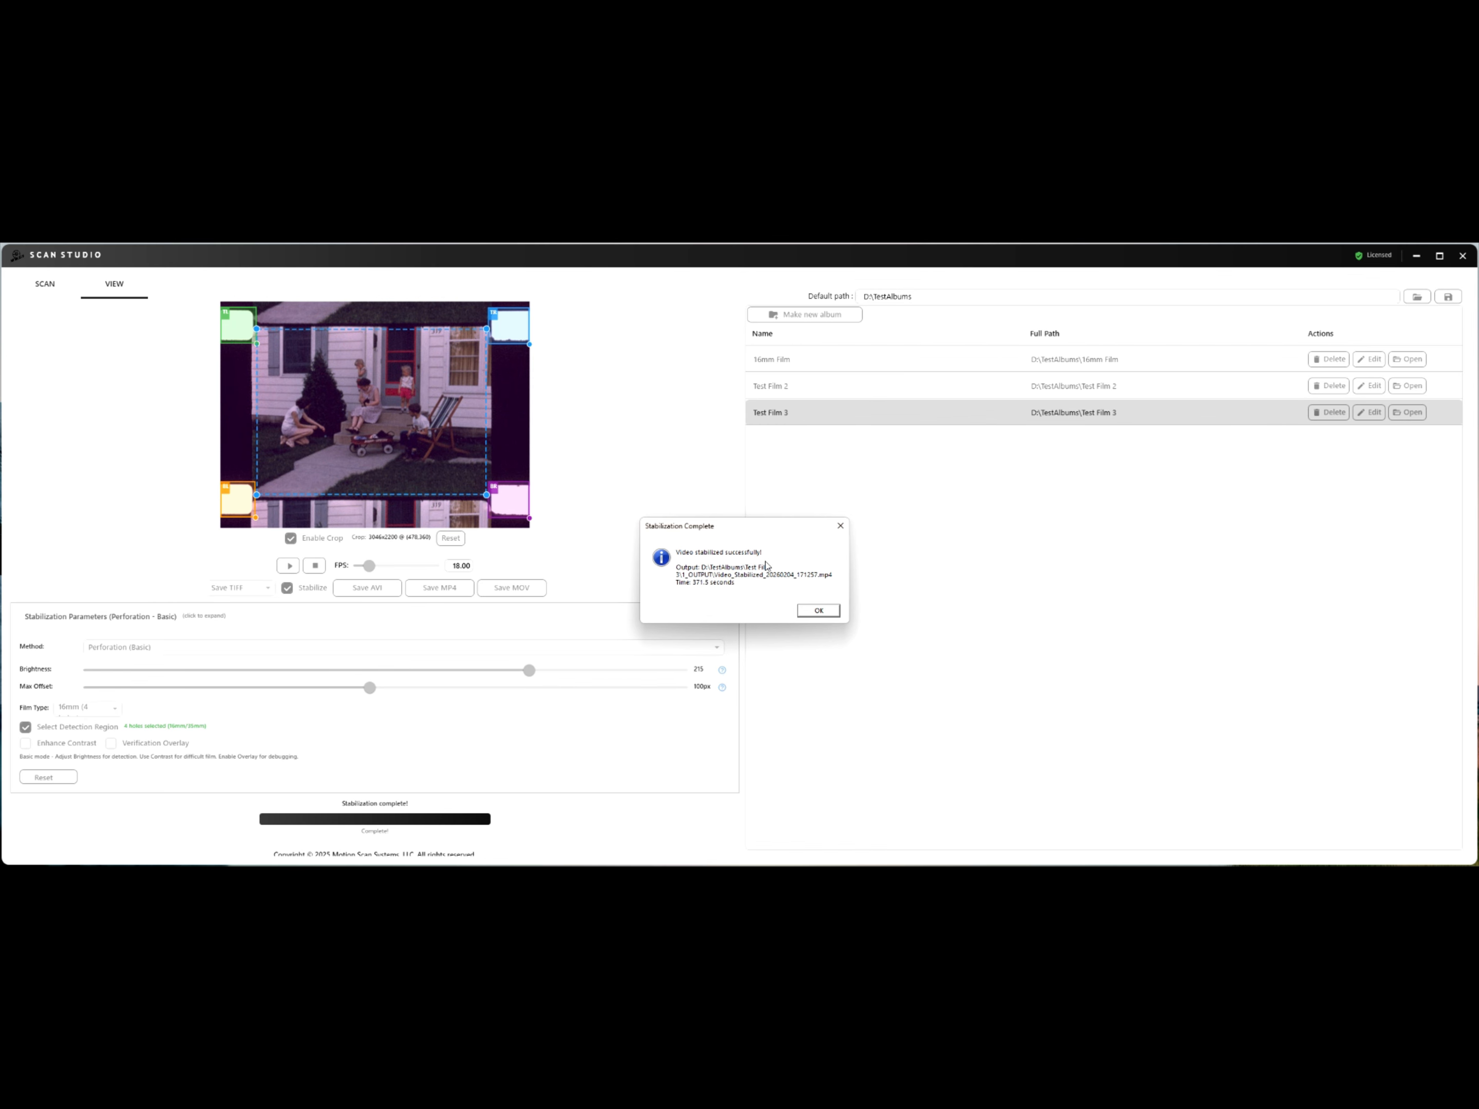
pyautogui.click(816, 612)
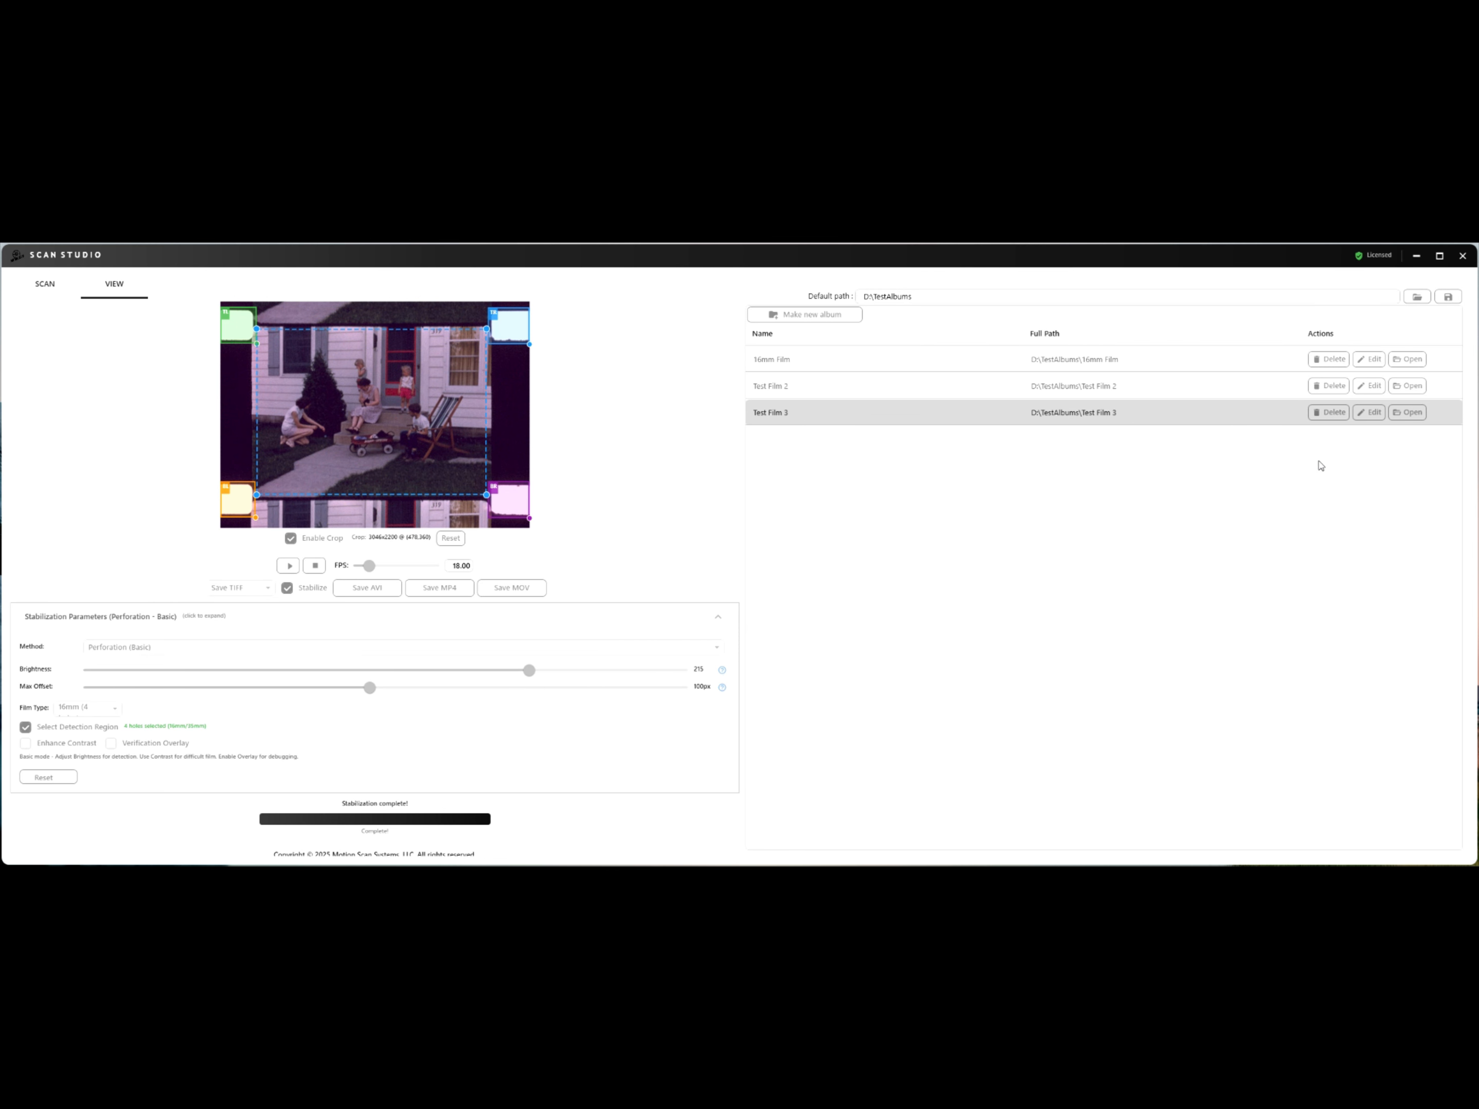
# Watch the newly cropped MP4 from Test Film 3's 1_OUTPUT folder in VLC, and close the player and folder.
pyautogui.click(1409, 412)
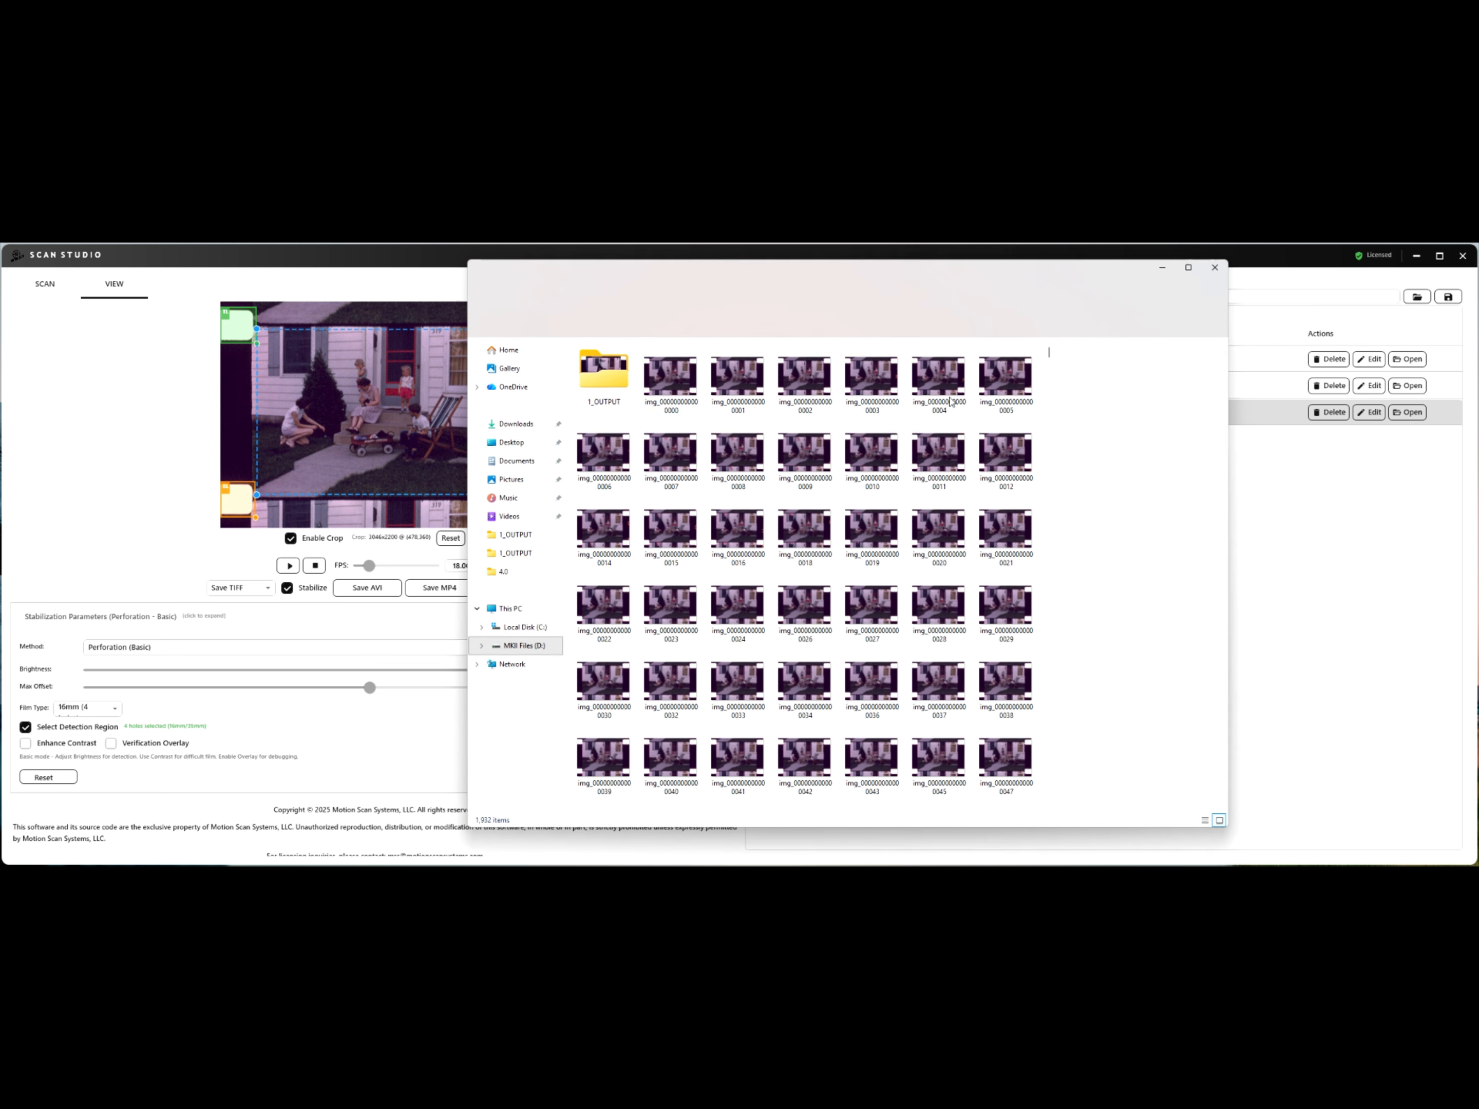
pyautogui.doubleClick(593, 365)
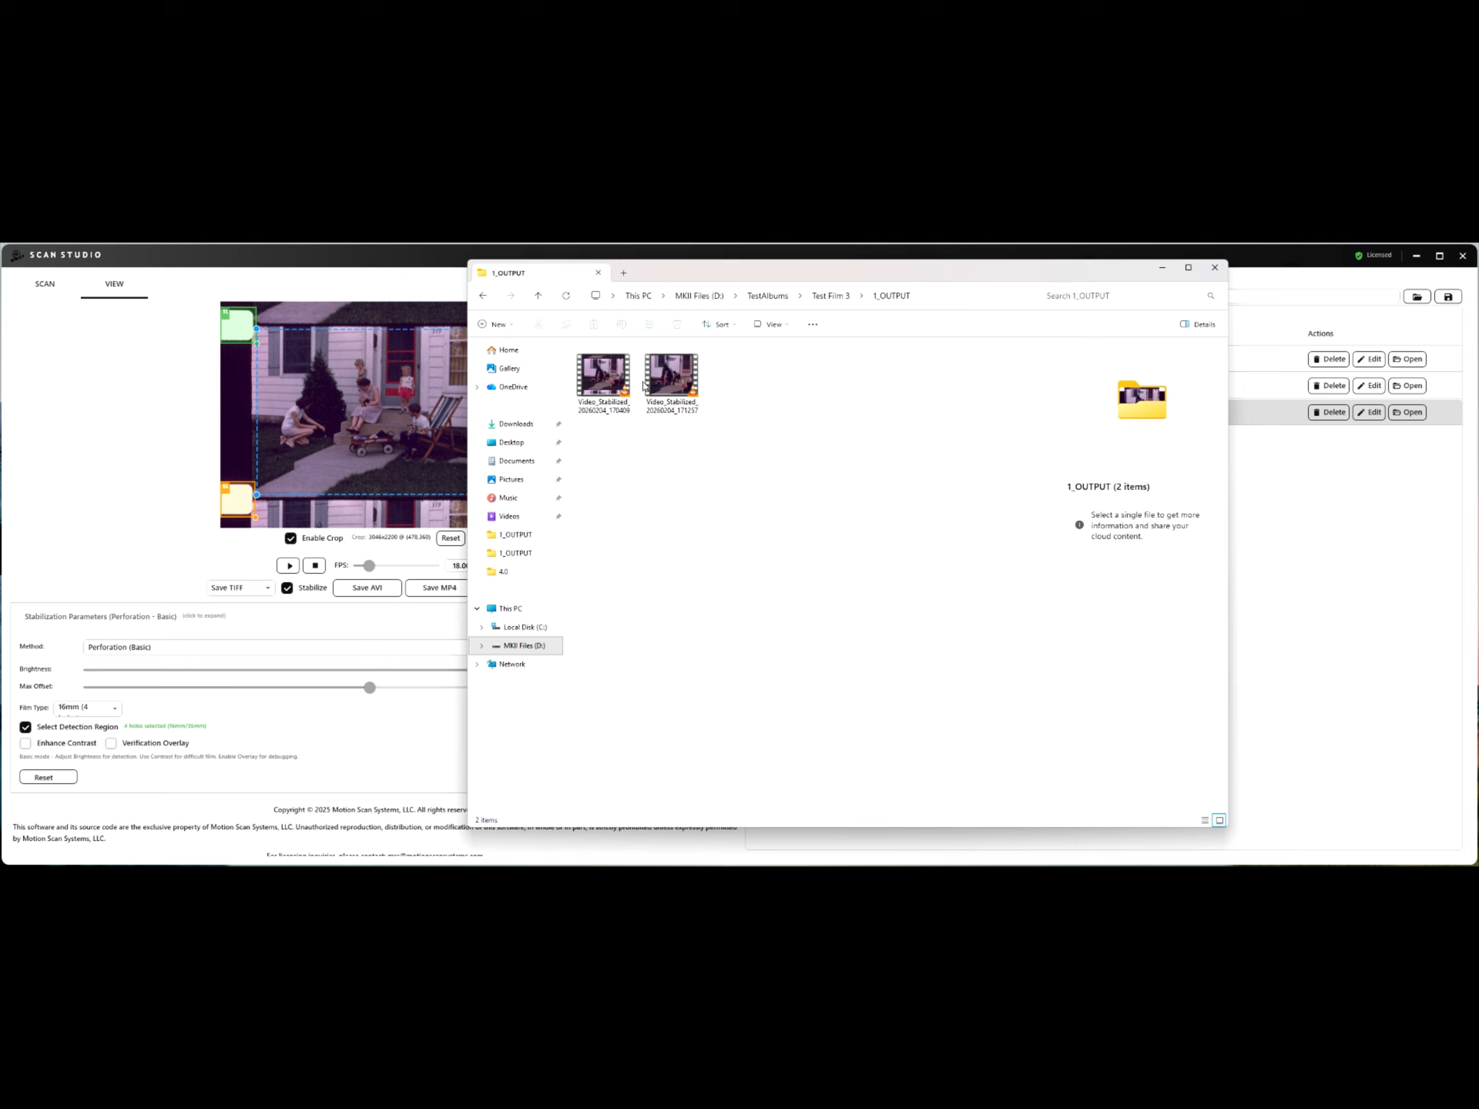
pyautogui.doubleClick(671, 376)
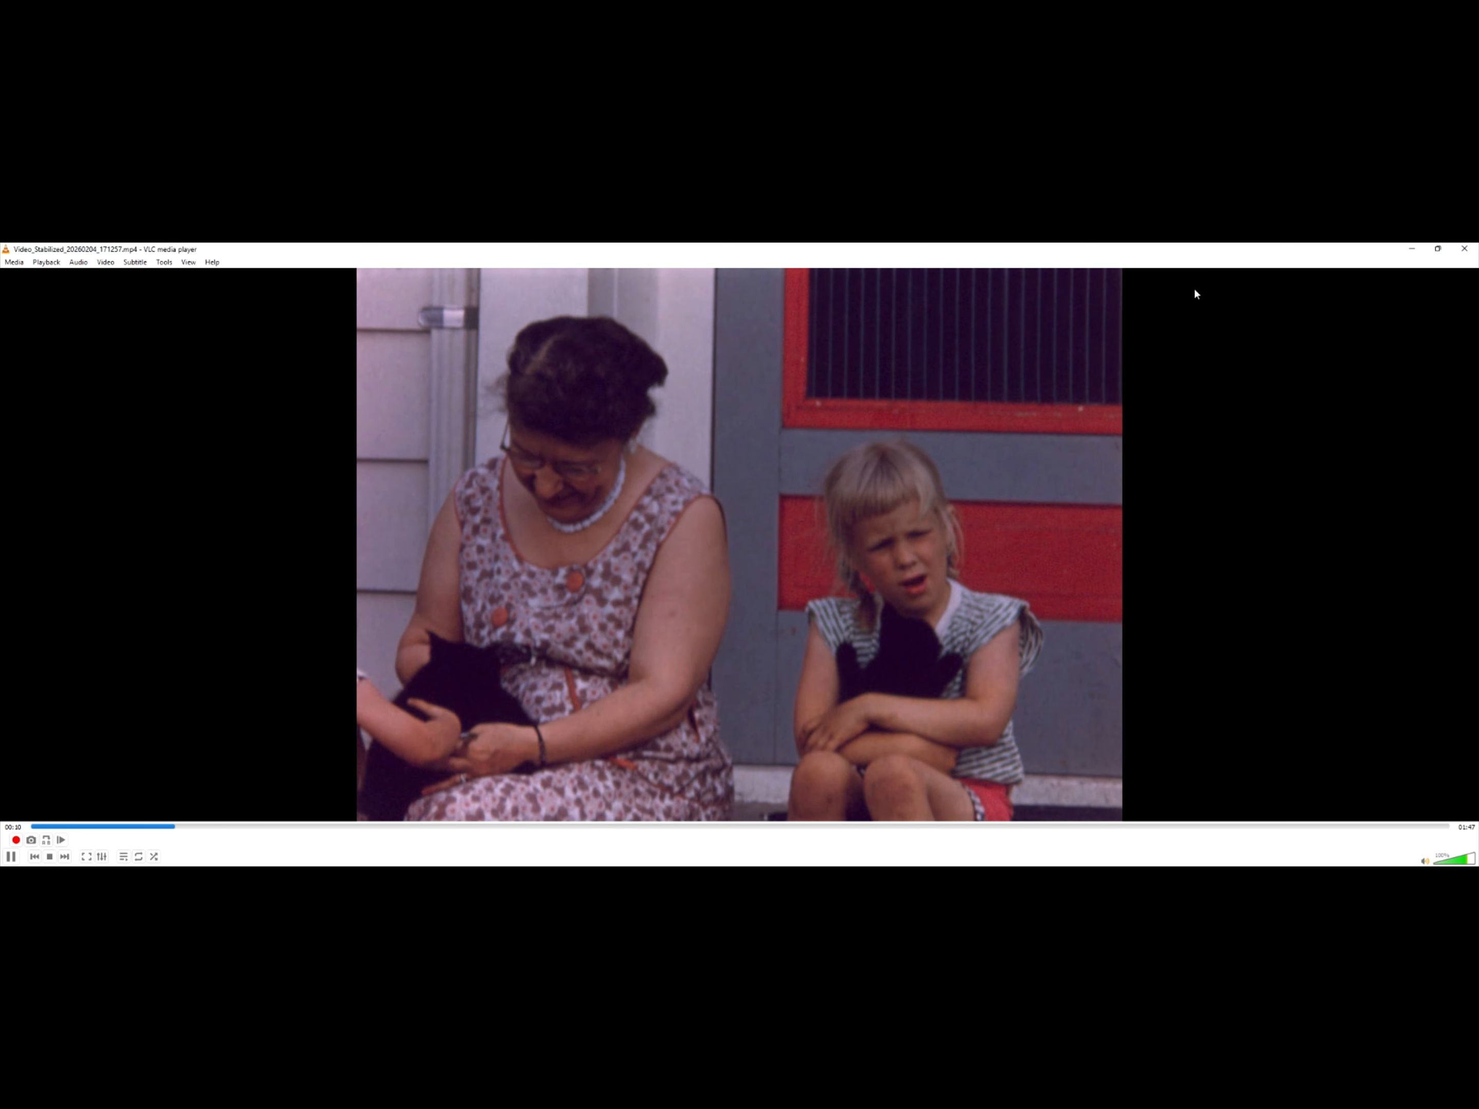
pyautogui.click(1469, 256)
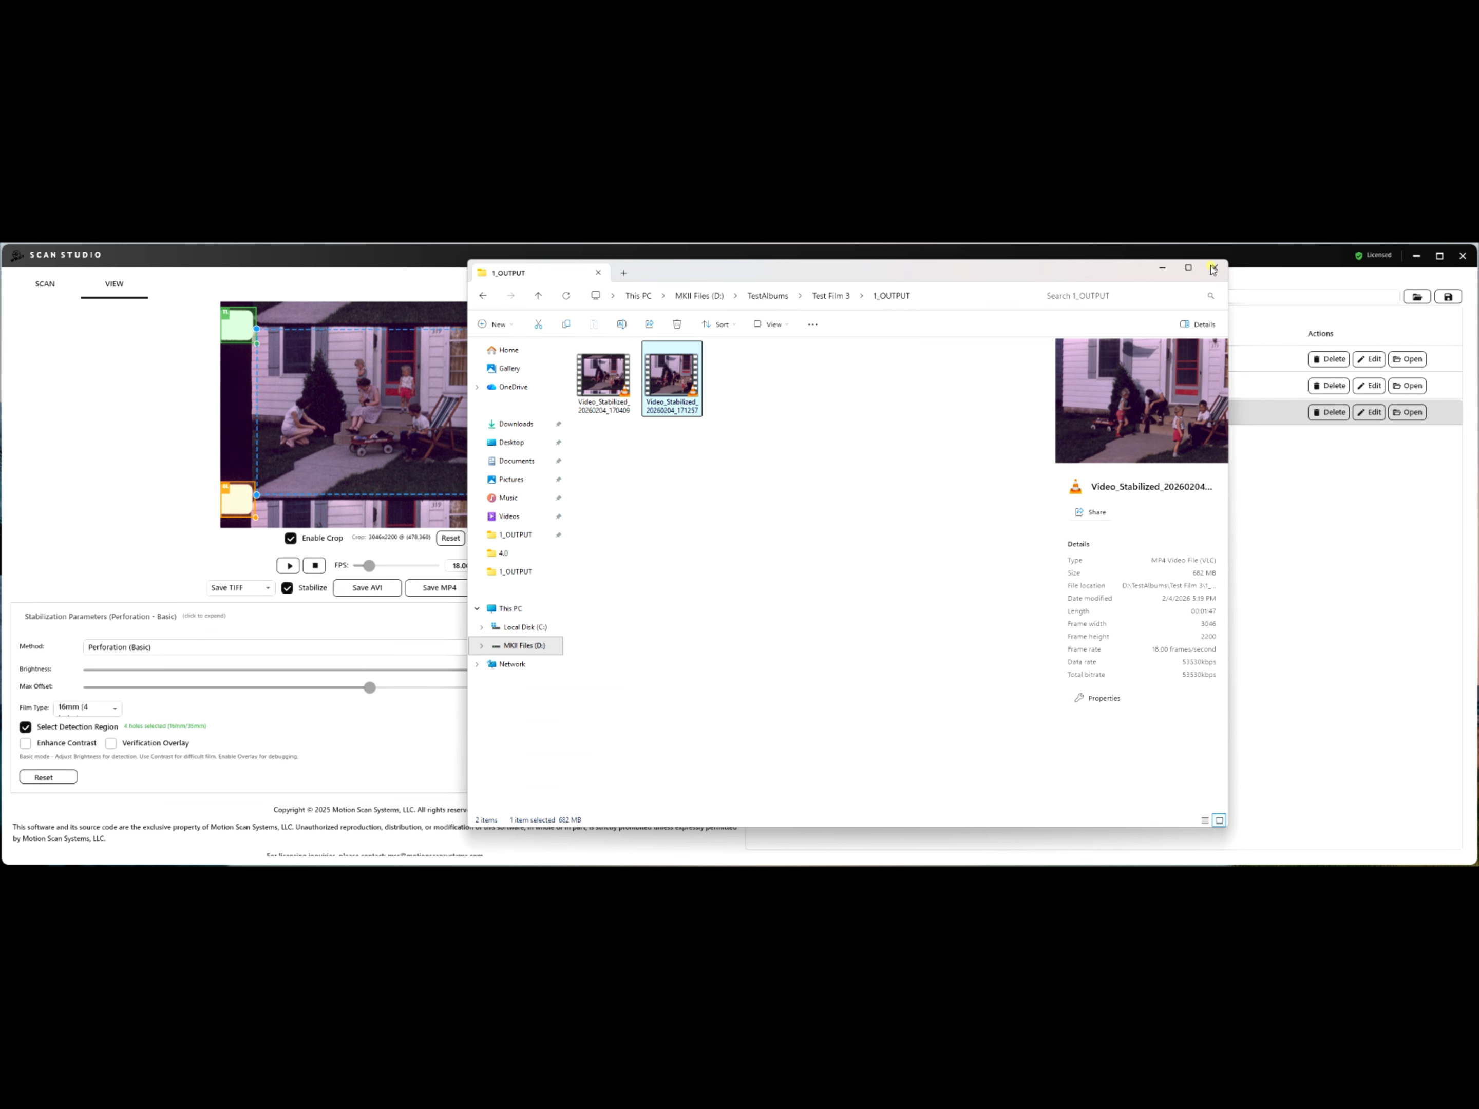
pyautogui.click(1213, 268)
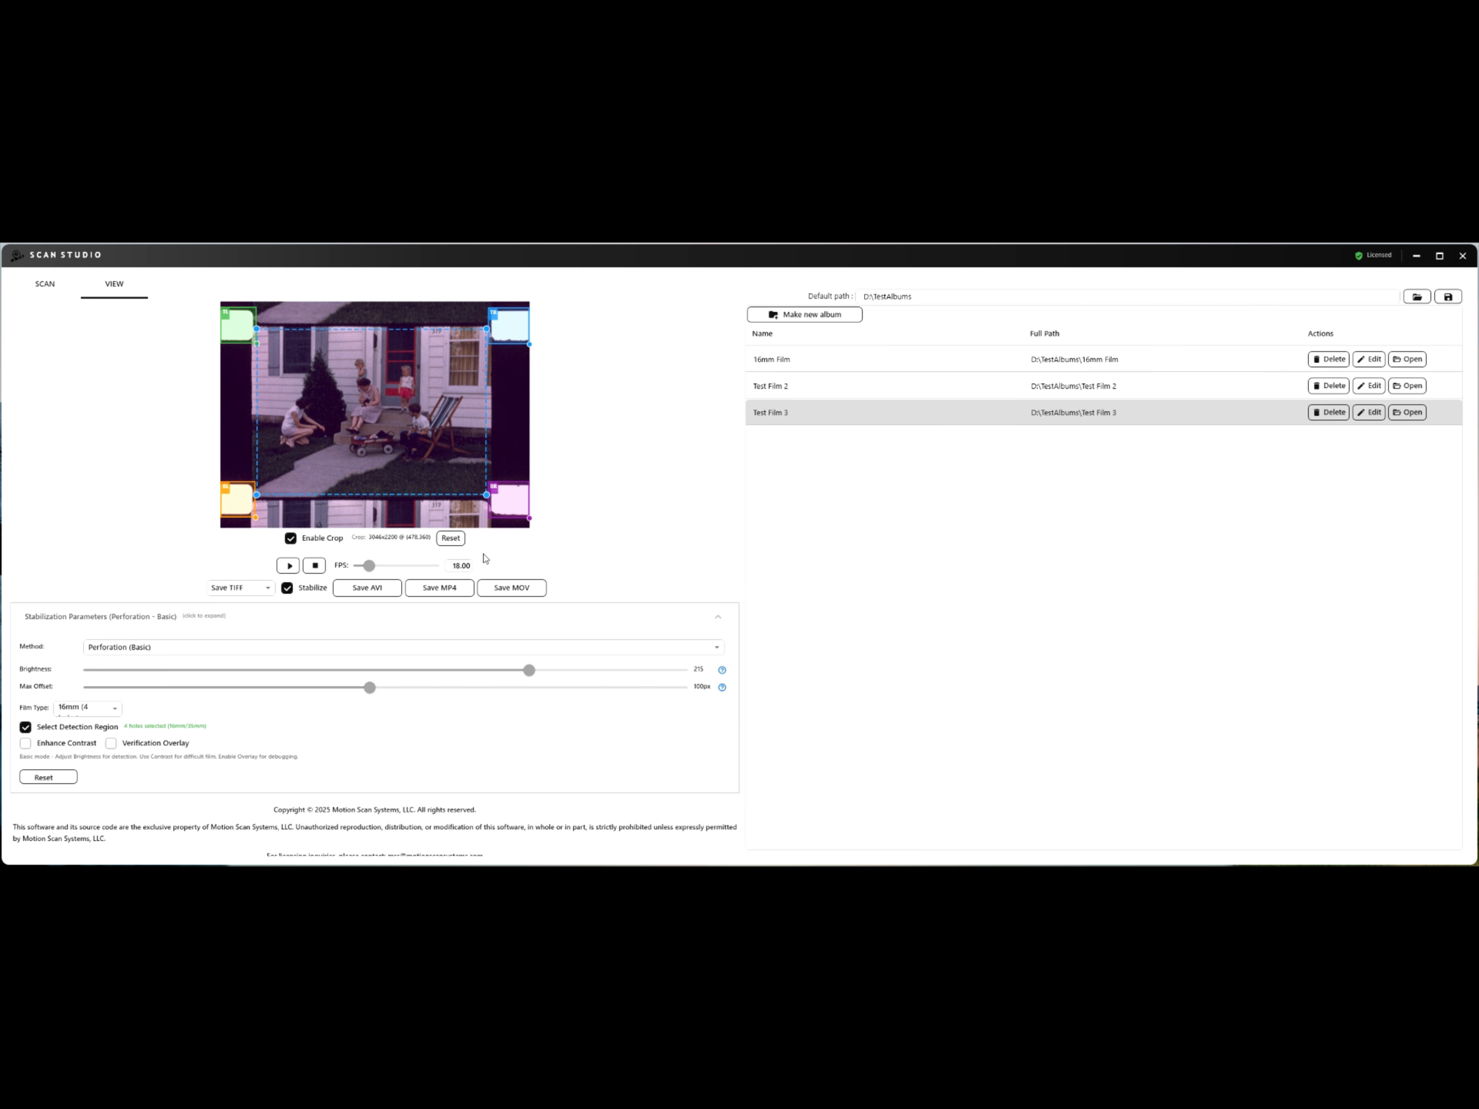
pyautogui.click(450, 647)
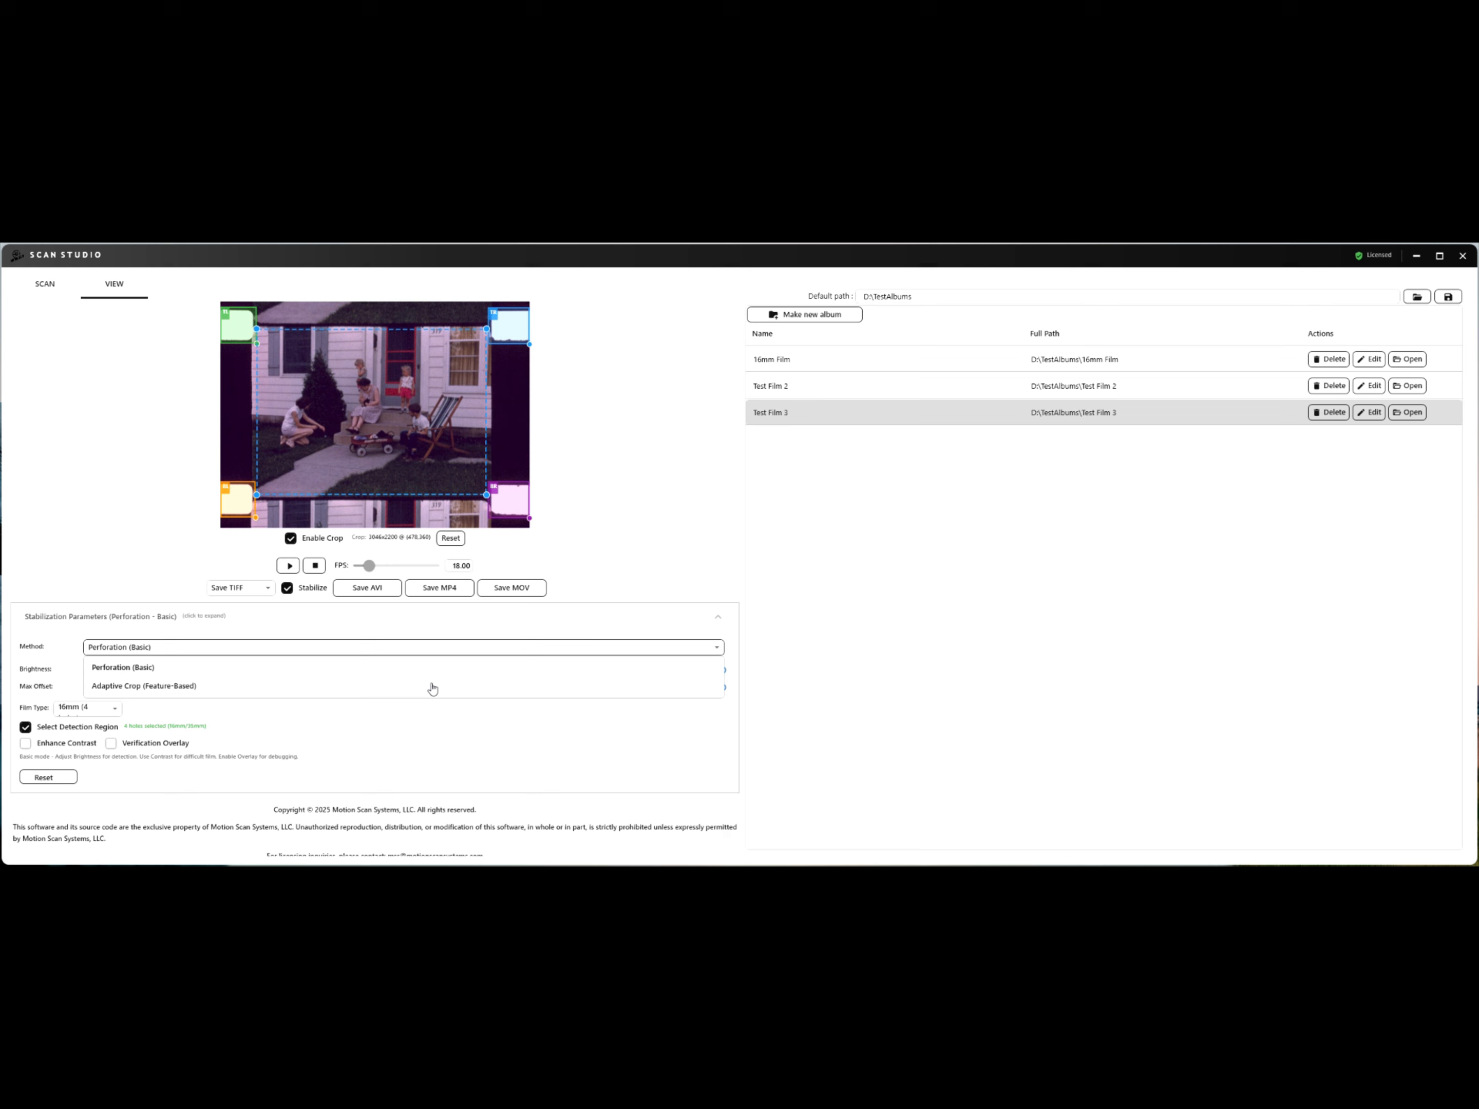
pyautogui.click(613, 550)
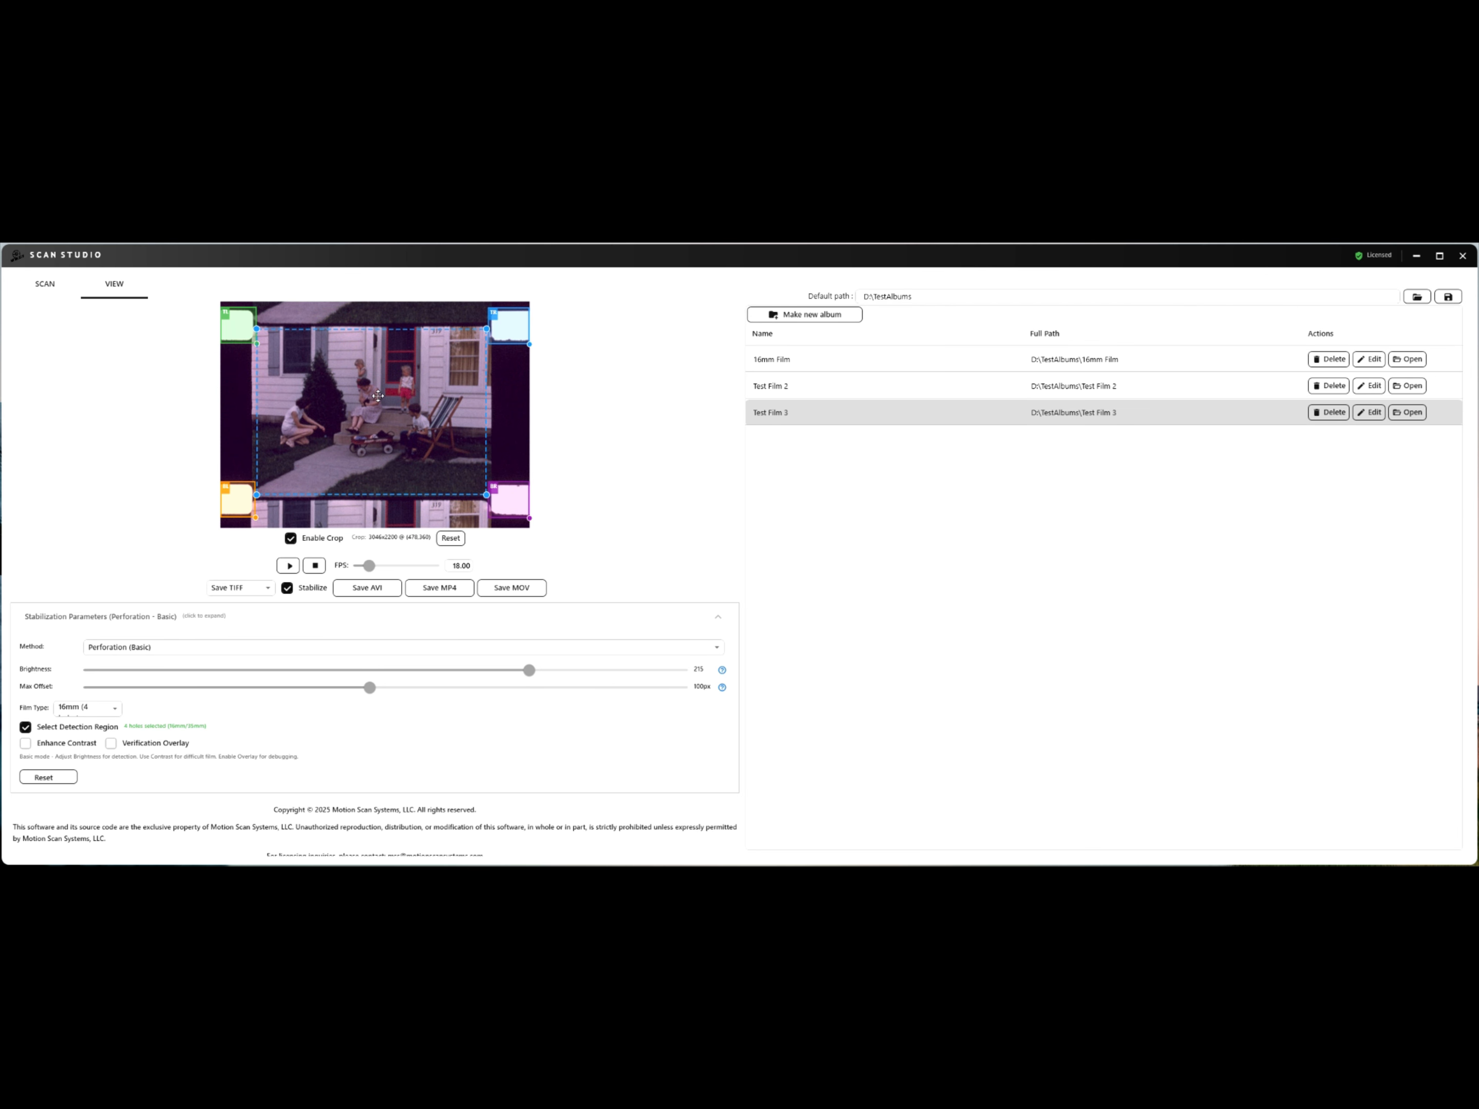
pyautogui.click(349, 654)
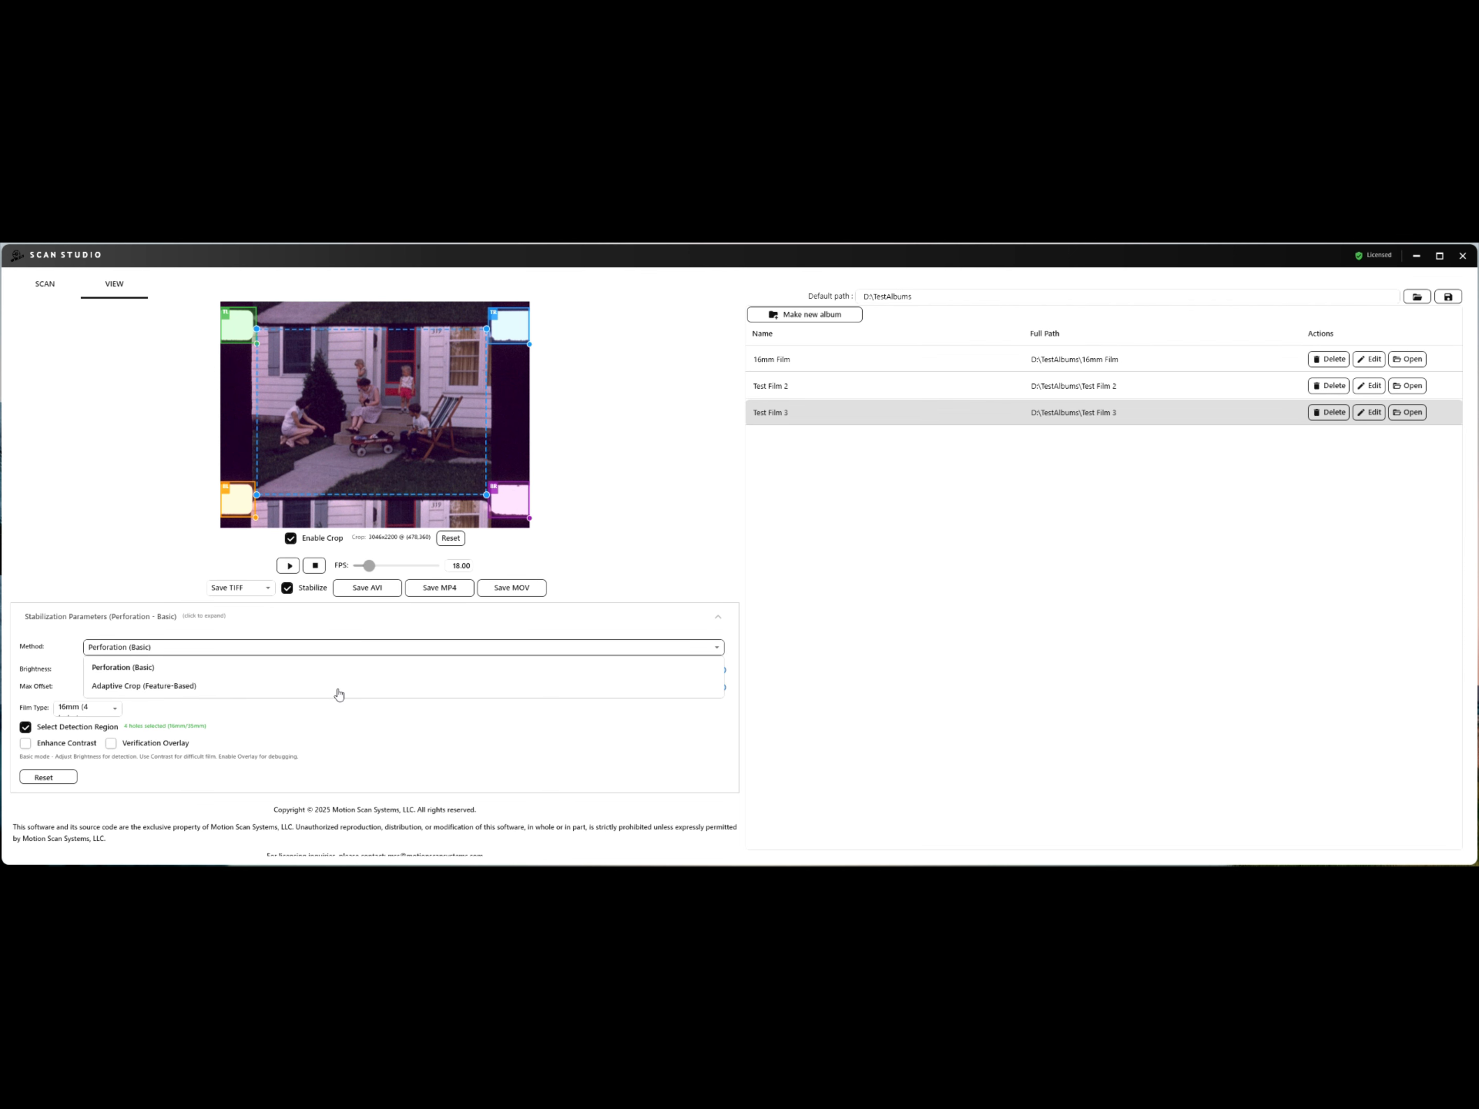
pyautogui.click(713, 519)
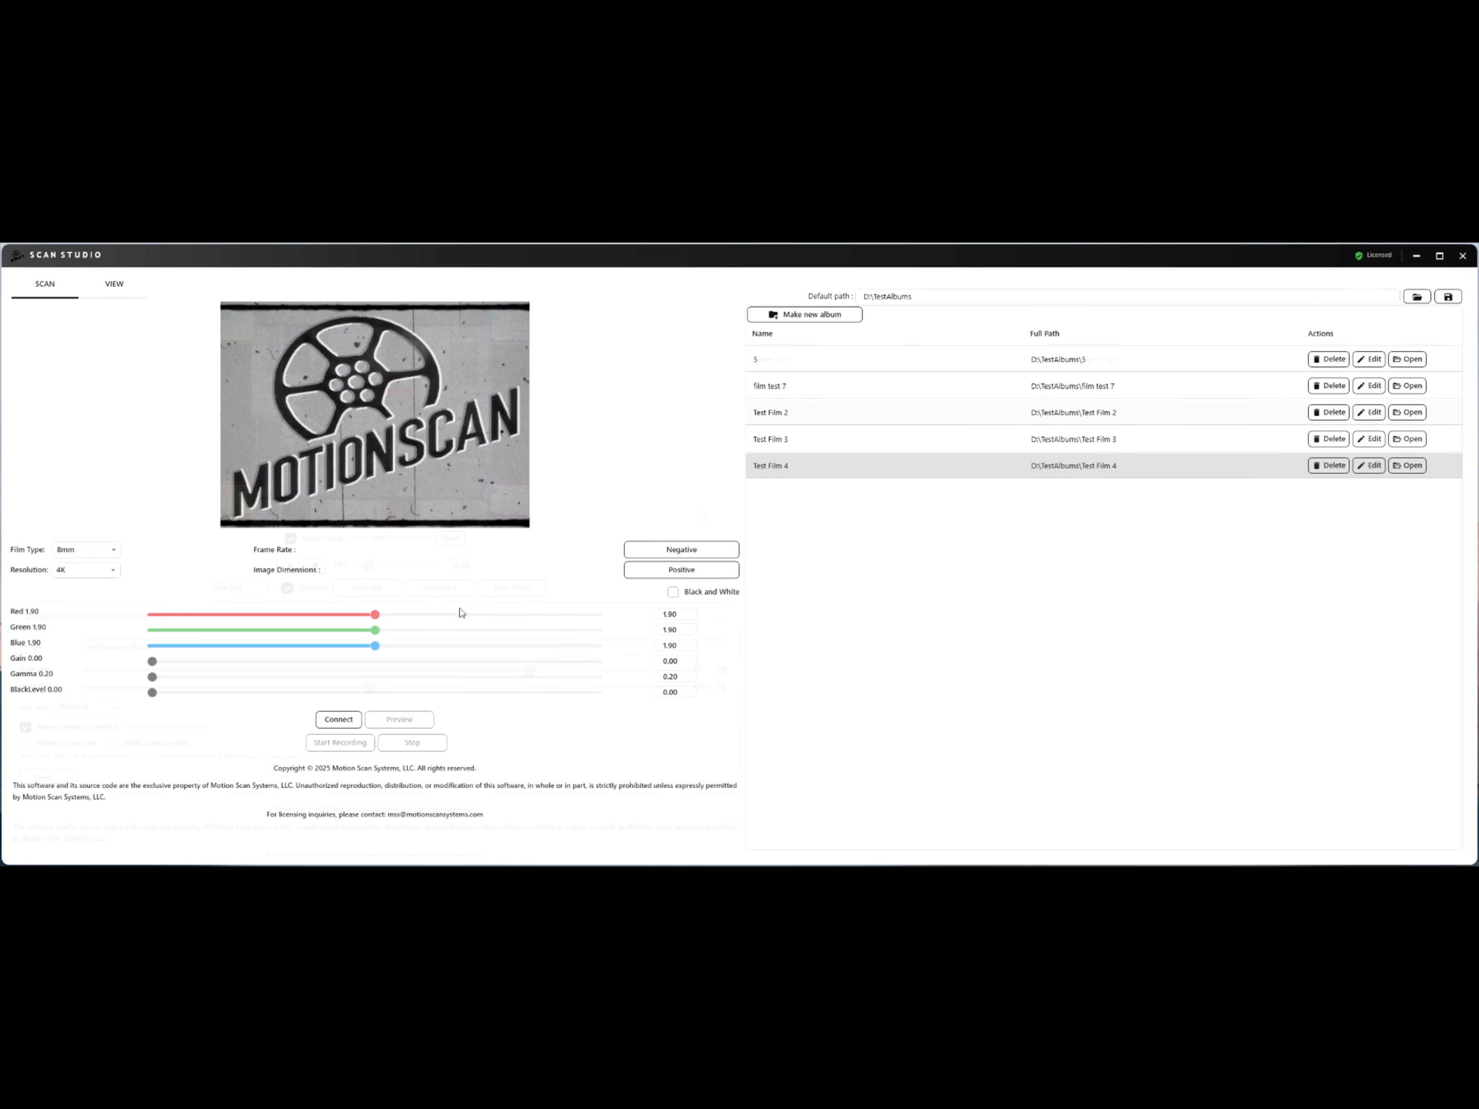
# Open Test Film 4 for viewing and enable stabilization with the Adaptive Crop (Feature-Based) method at 5% Crop / Zoom.
pyautogui.click(764, 448)
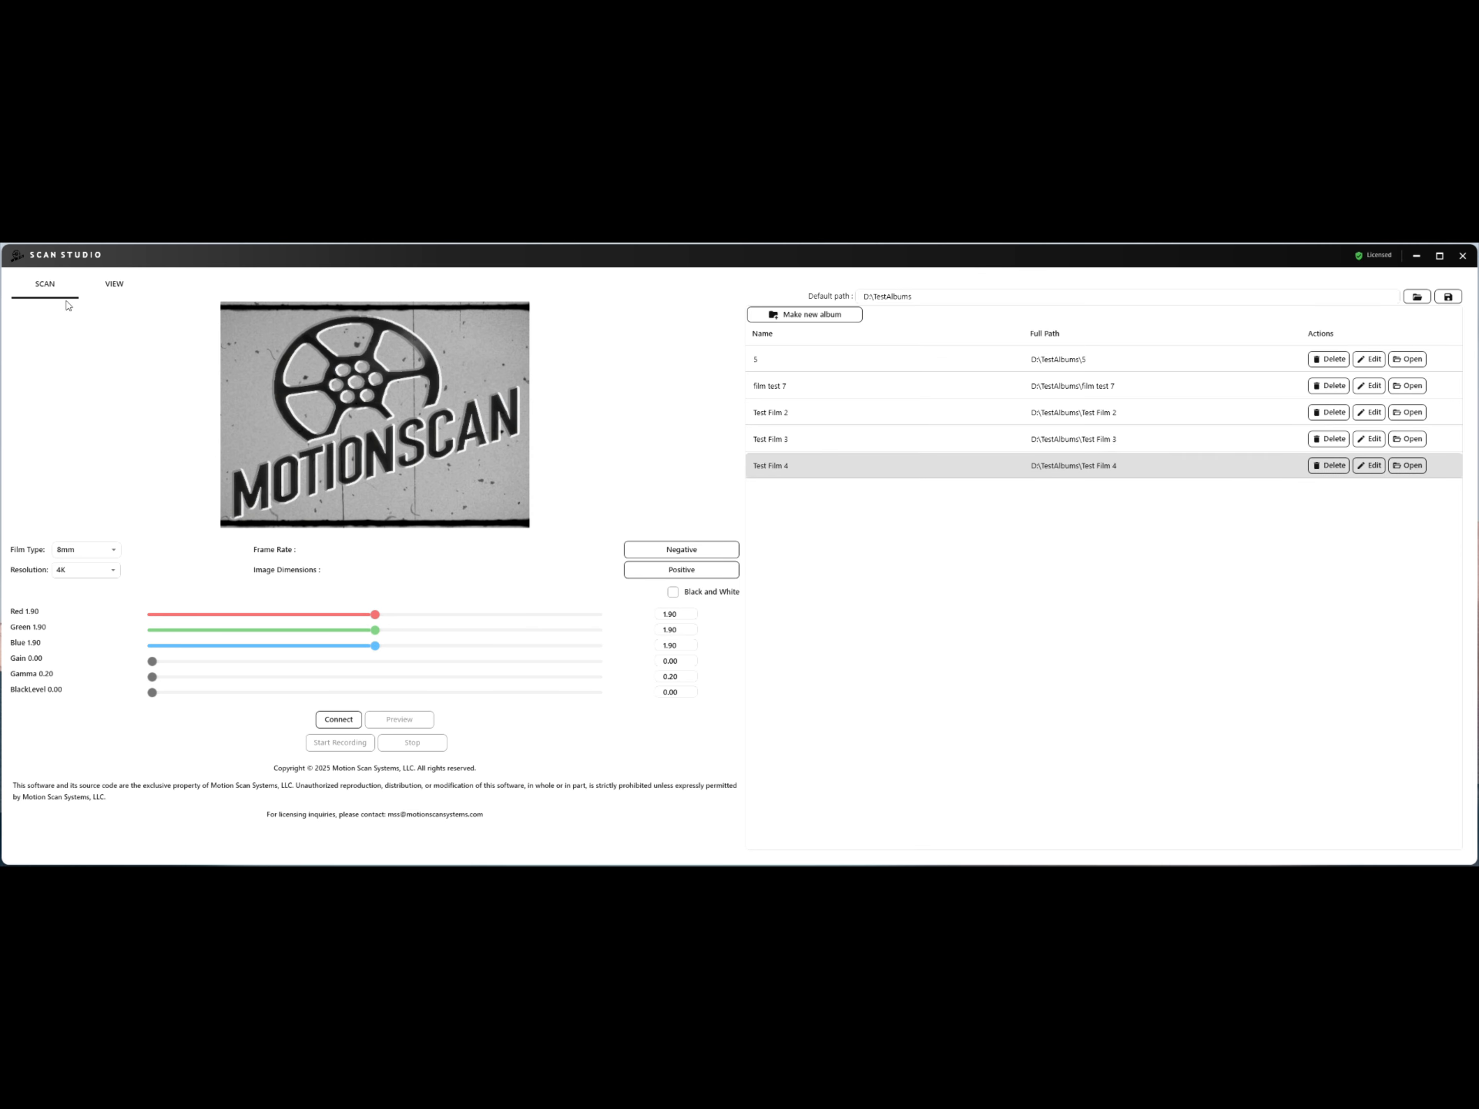
pyautogui.click(116, 283)
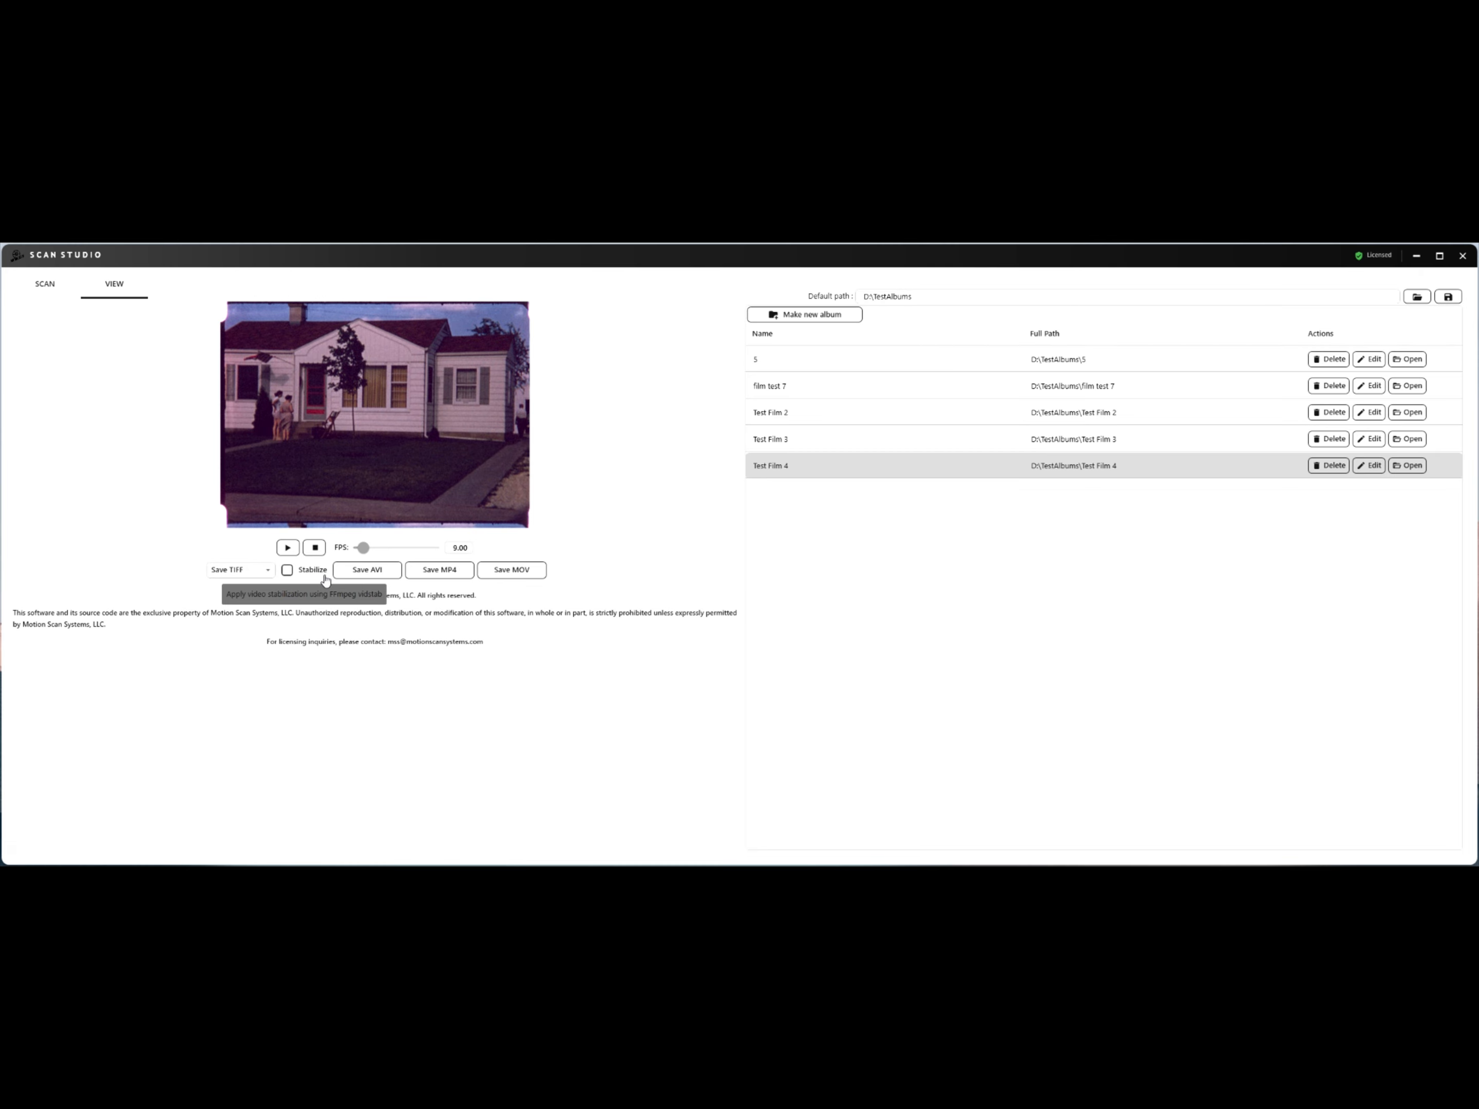
pyautogui.click(286, 570)
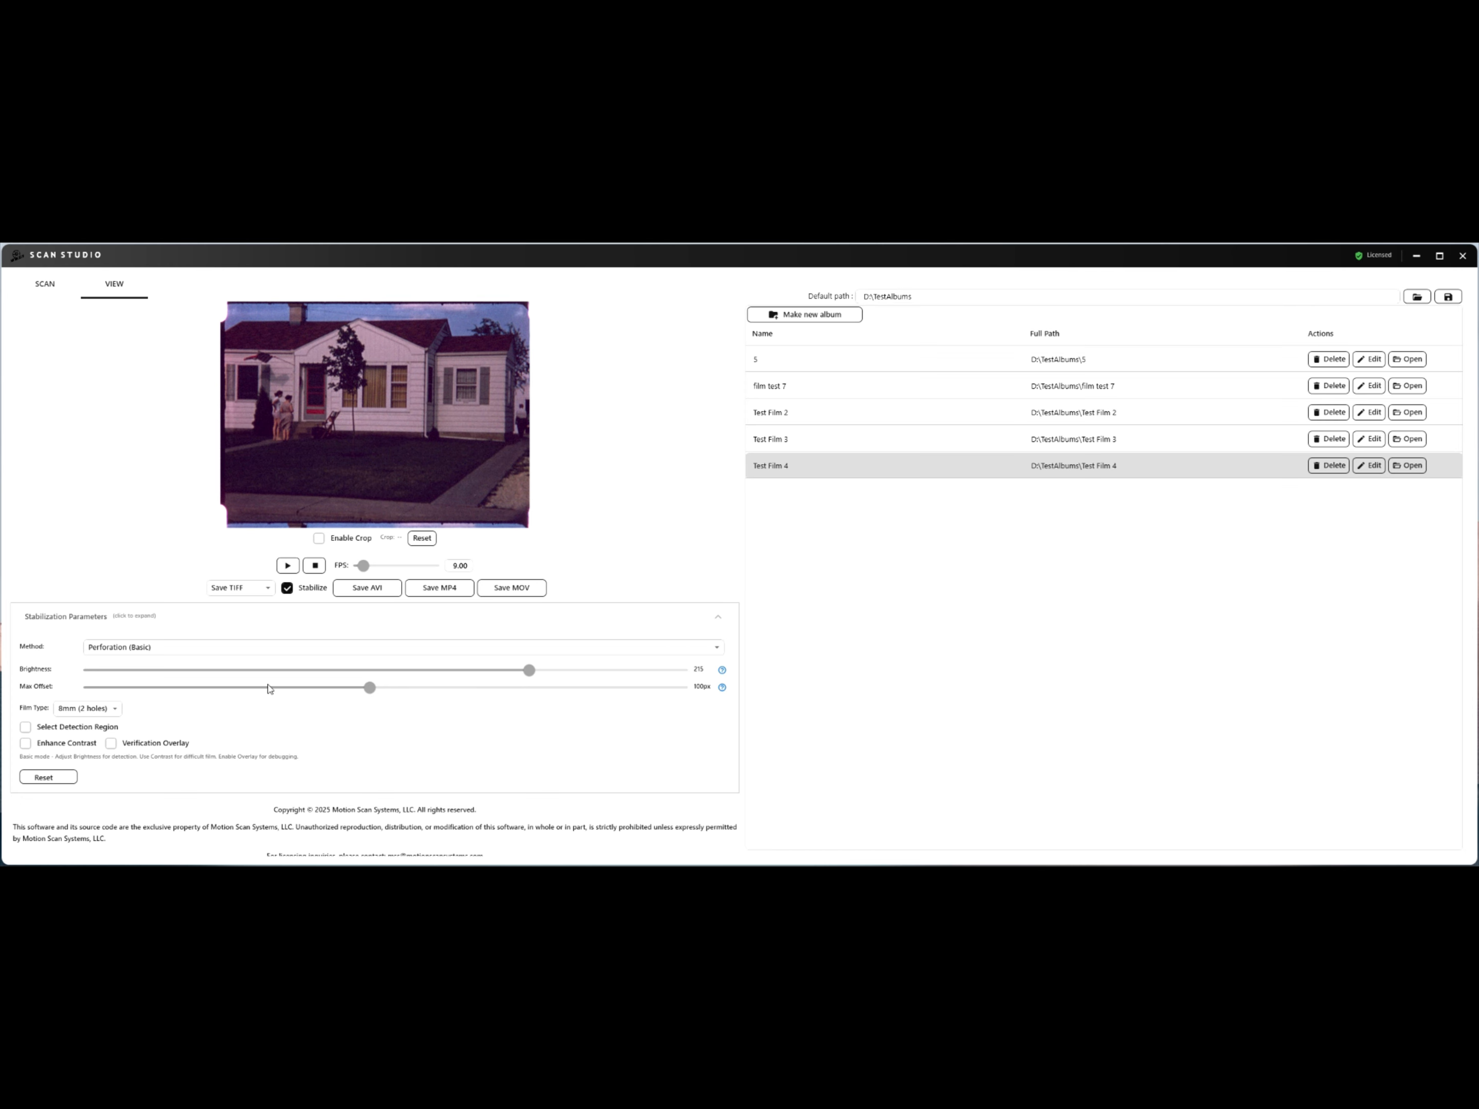
pyautogui.click(298, 655)
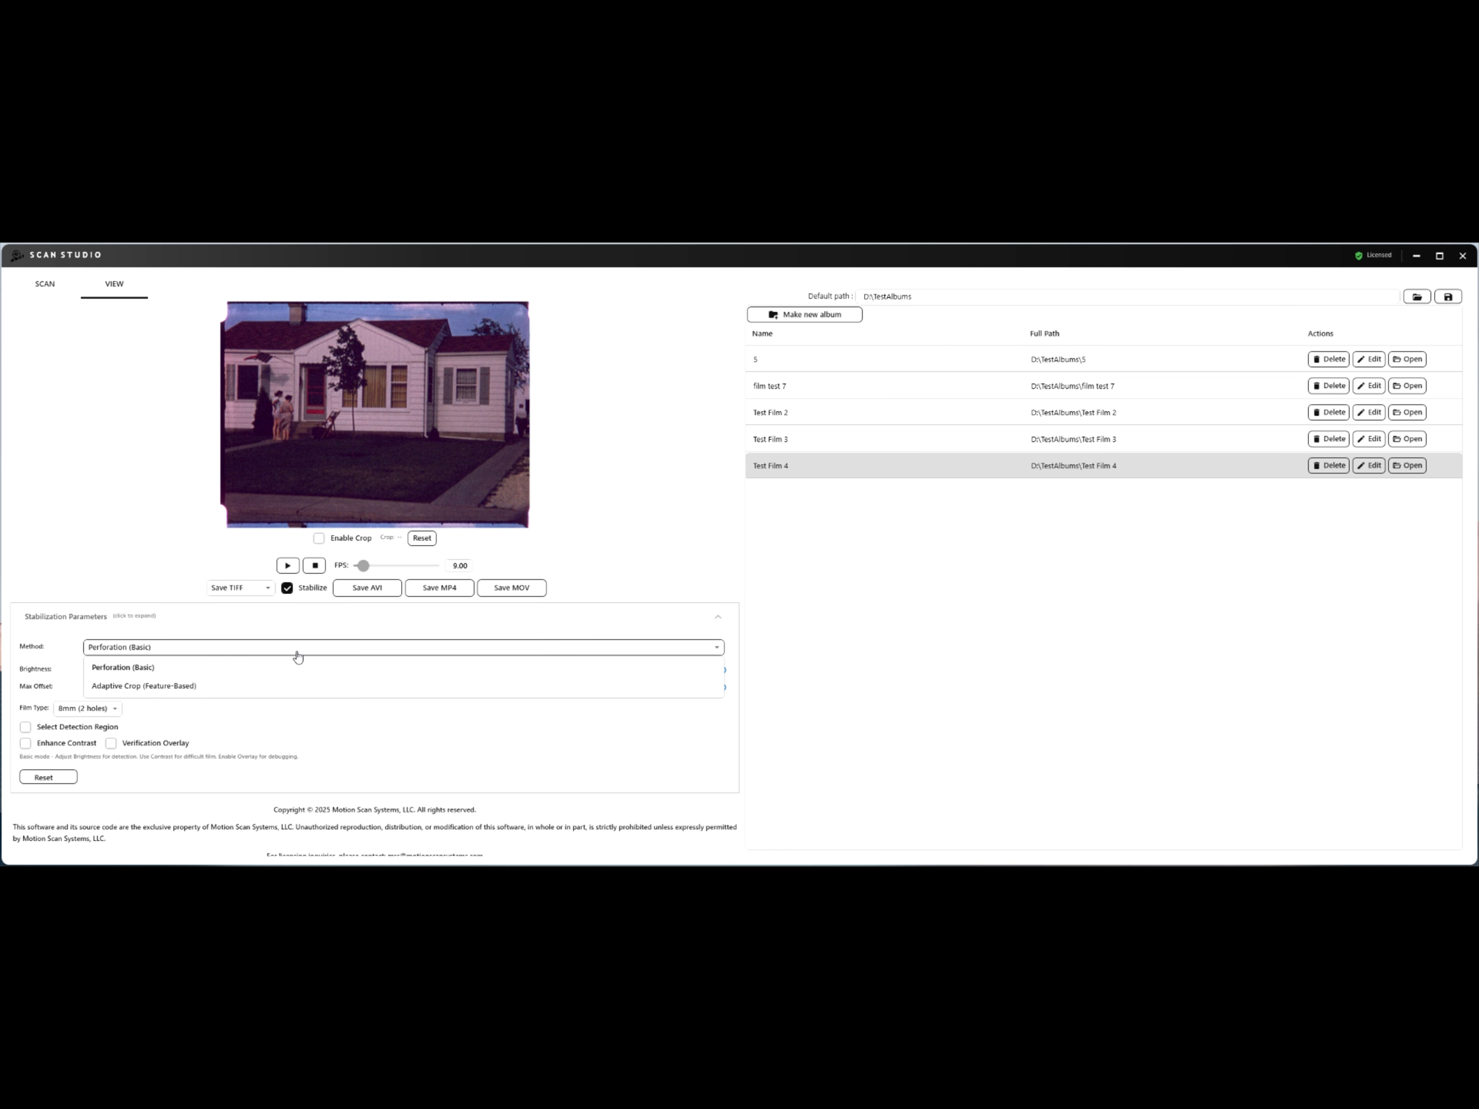
pyautogui.click(283, 686)
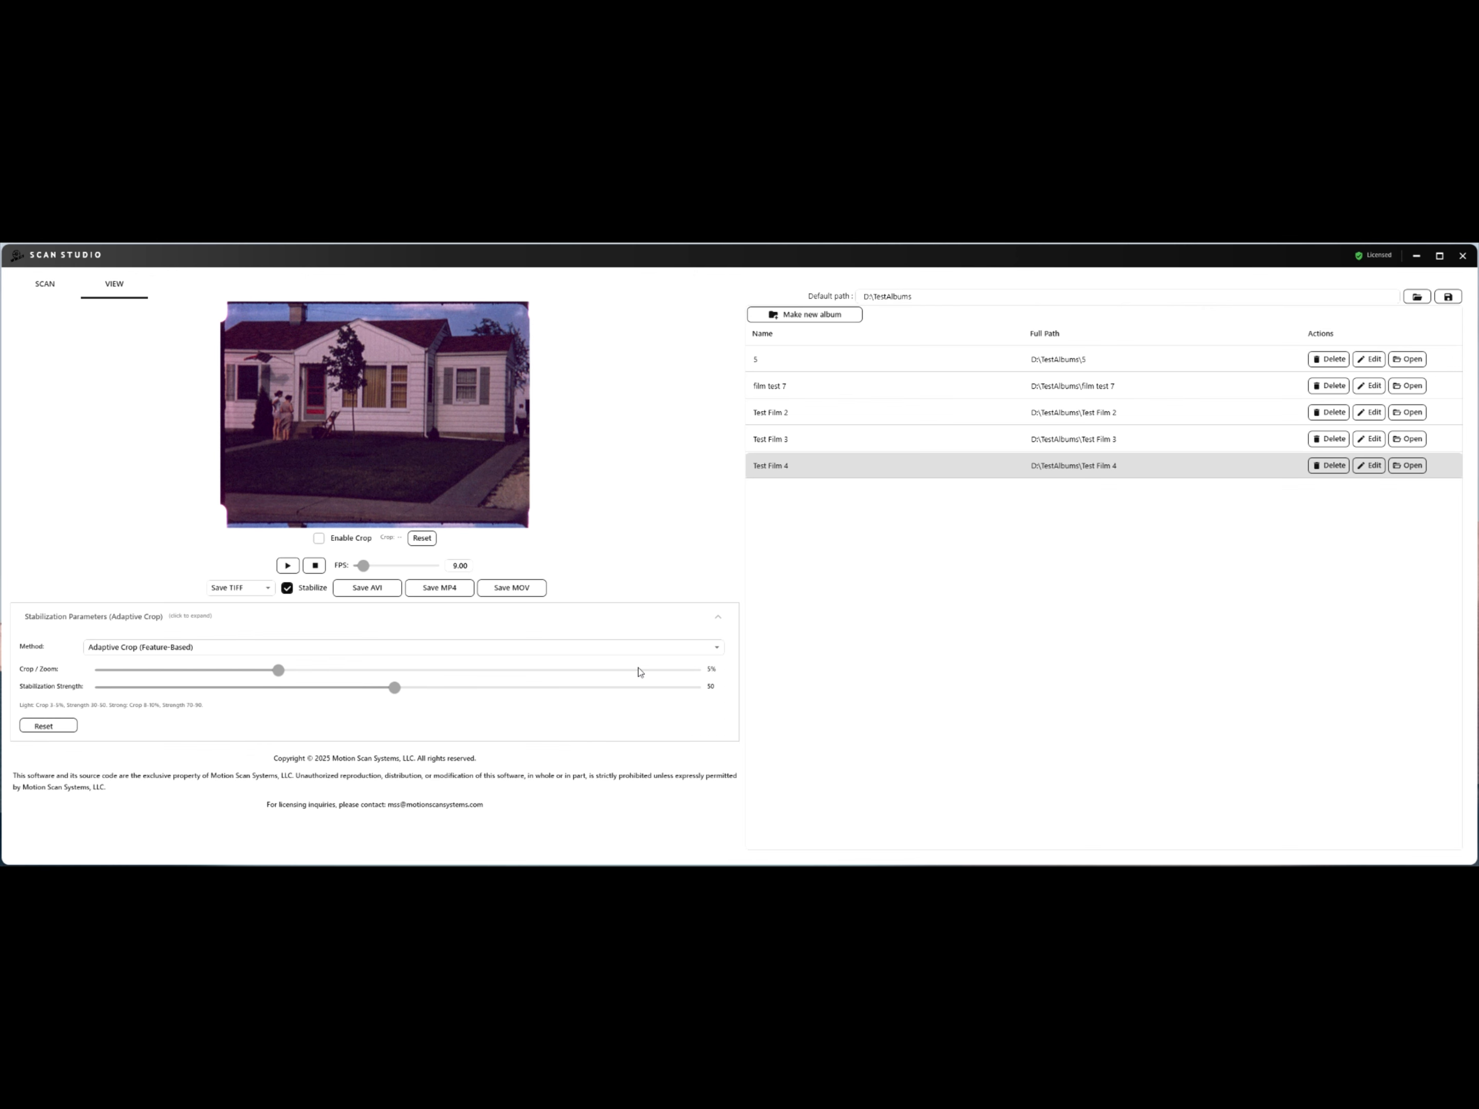
pyautogui.moveTo(278, 670)
pyautogui.mouseDown()
pyautogui.moveTo(100, 675)
pyautogui.moveTo(263, 680)
pyautogui.mouseUp()
# Set the frame rate to 18 FPS and play the Test Film 4 preview.
pyautogui.click(447, 567)
pyautogui.moveTo(467, 565); pyautogui.dragTo(446, 570)
pyautogui.write('18')
pyautogui.click(288, 566)
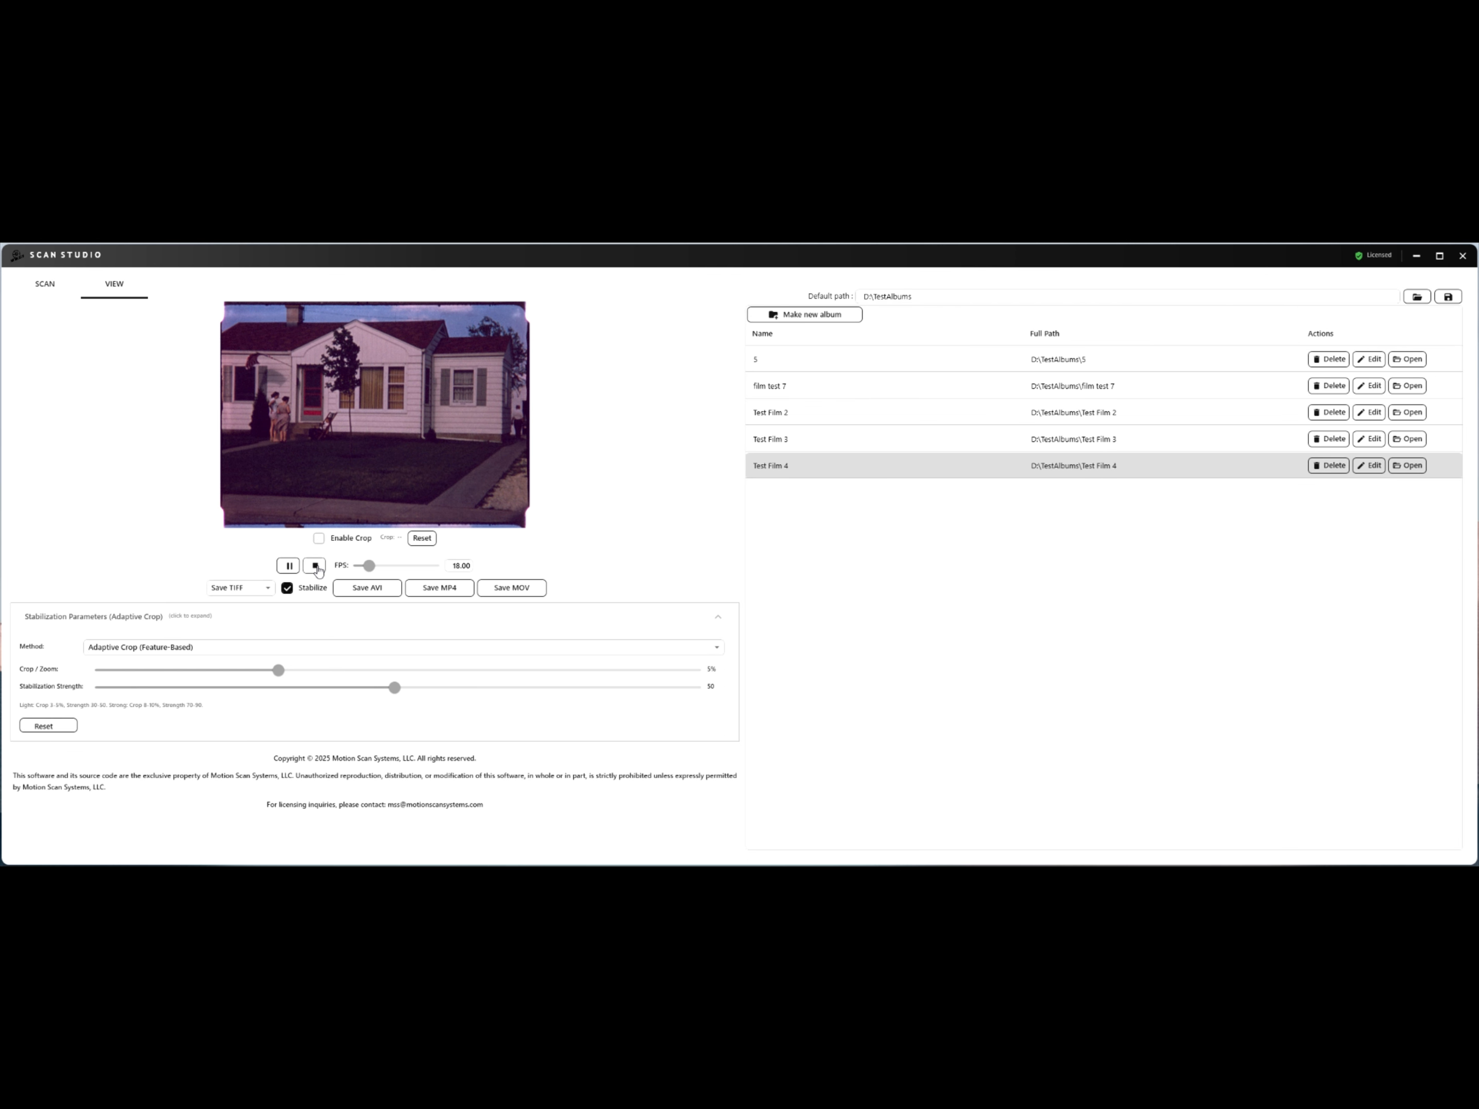
# Export Test Film 4 as an MP4 with adaptive crop stabilization and dismiss the completion notice.
pyautogui.click(453, 587)
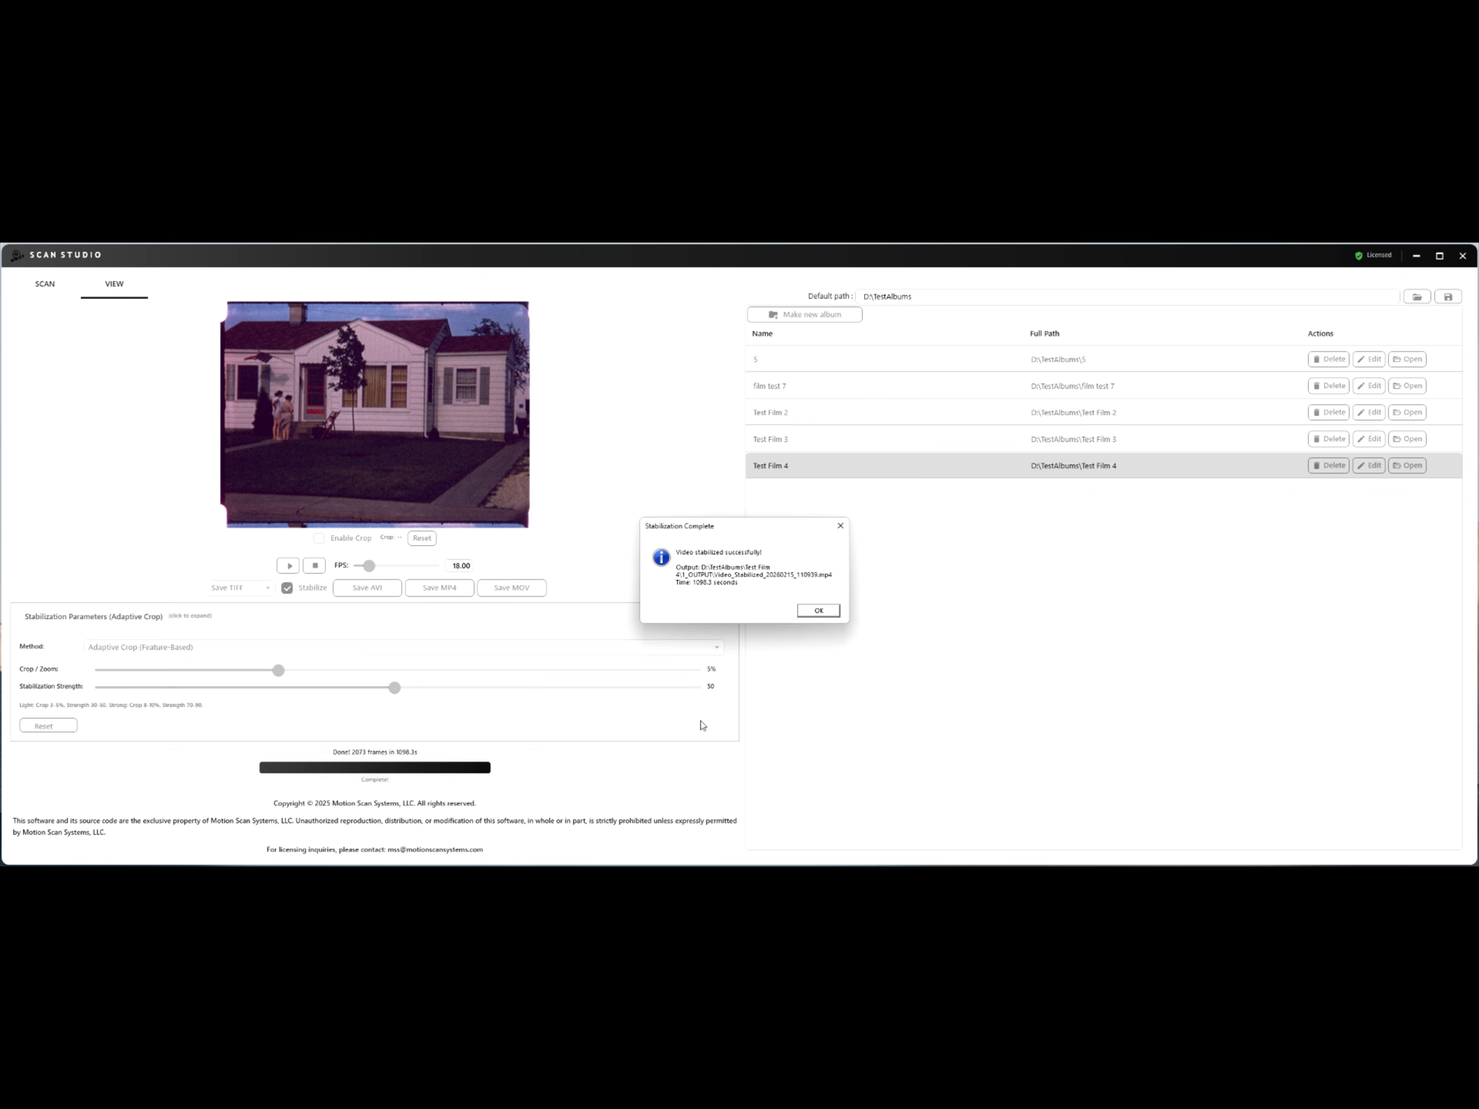
pyautogui.click(816, 611)
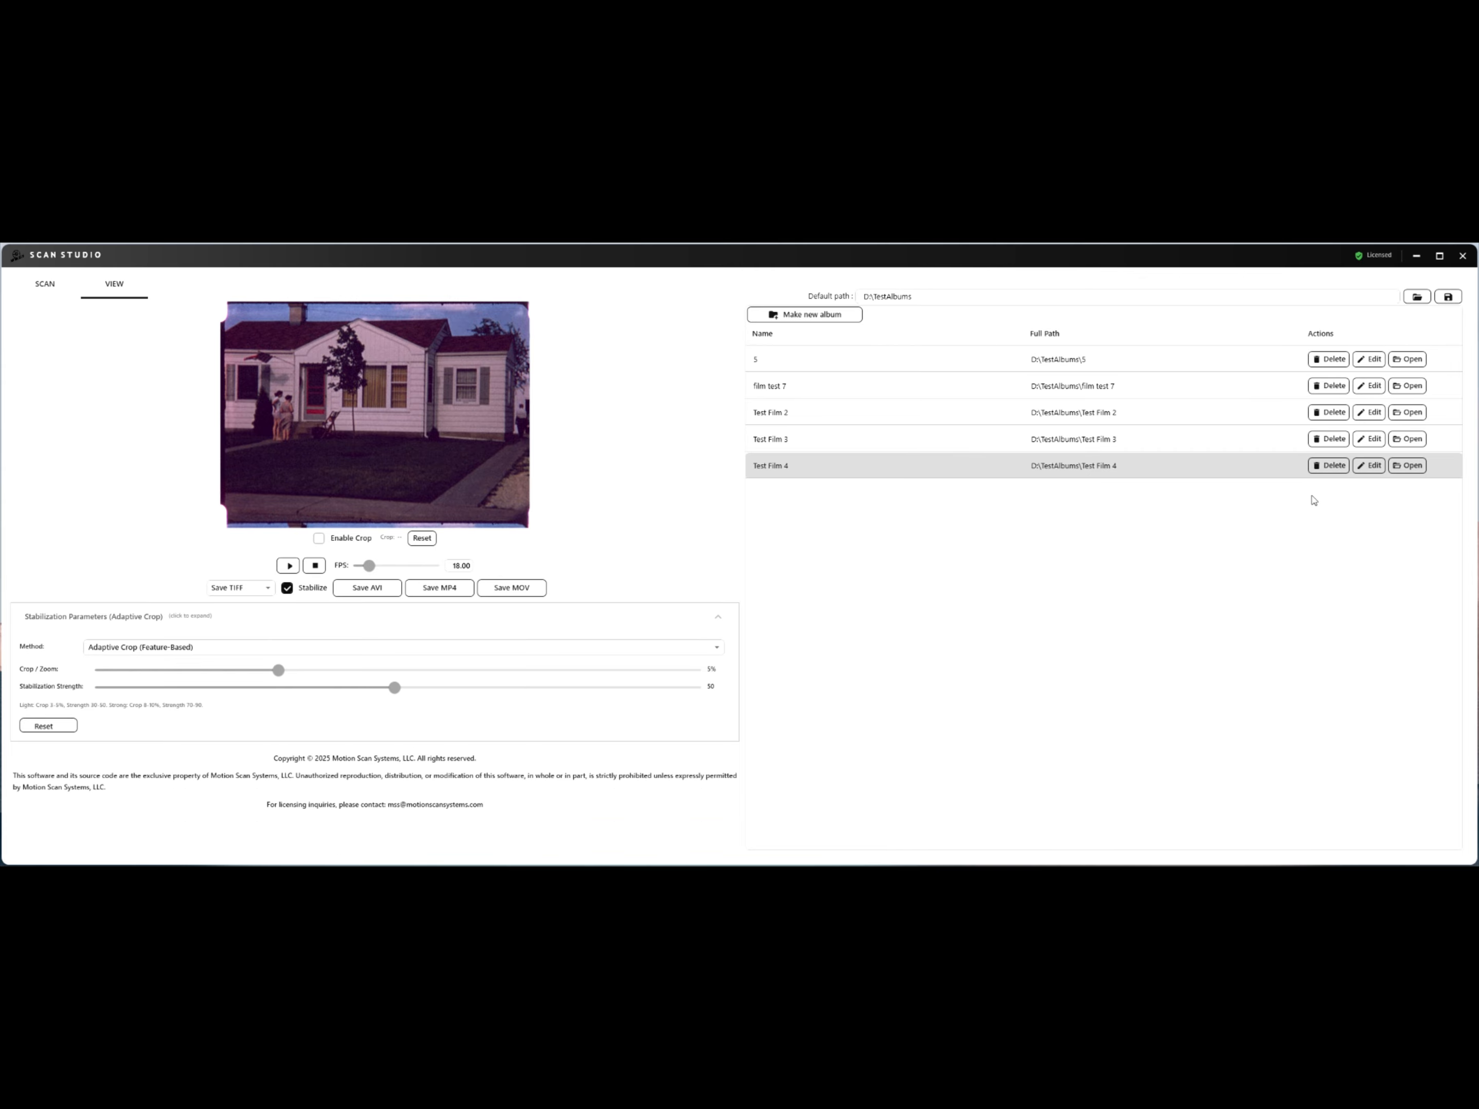
# Watch the first stabilized MP4 in Test Film 4's 1_OUTPUT folder in VLC, and close the player and folder.
pyautogui.click(1411, 466)
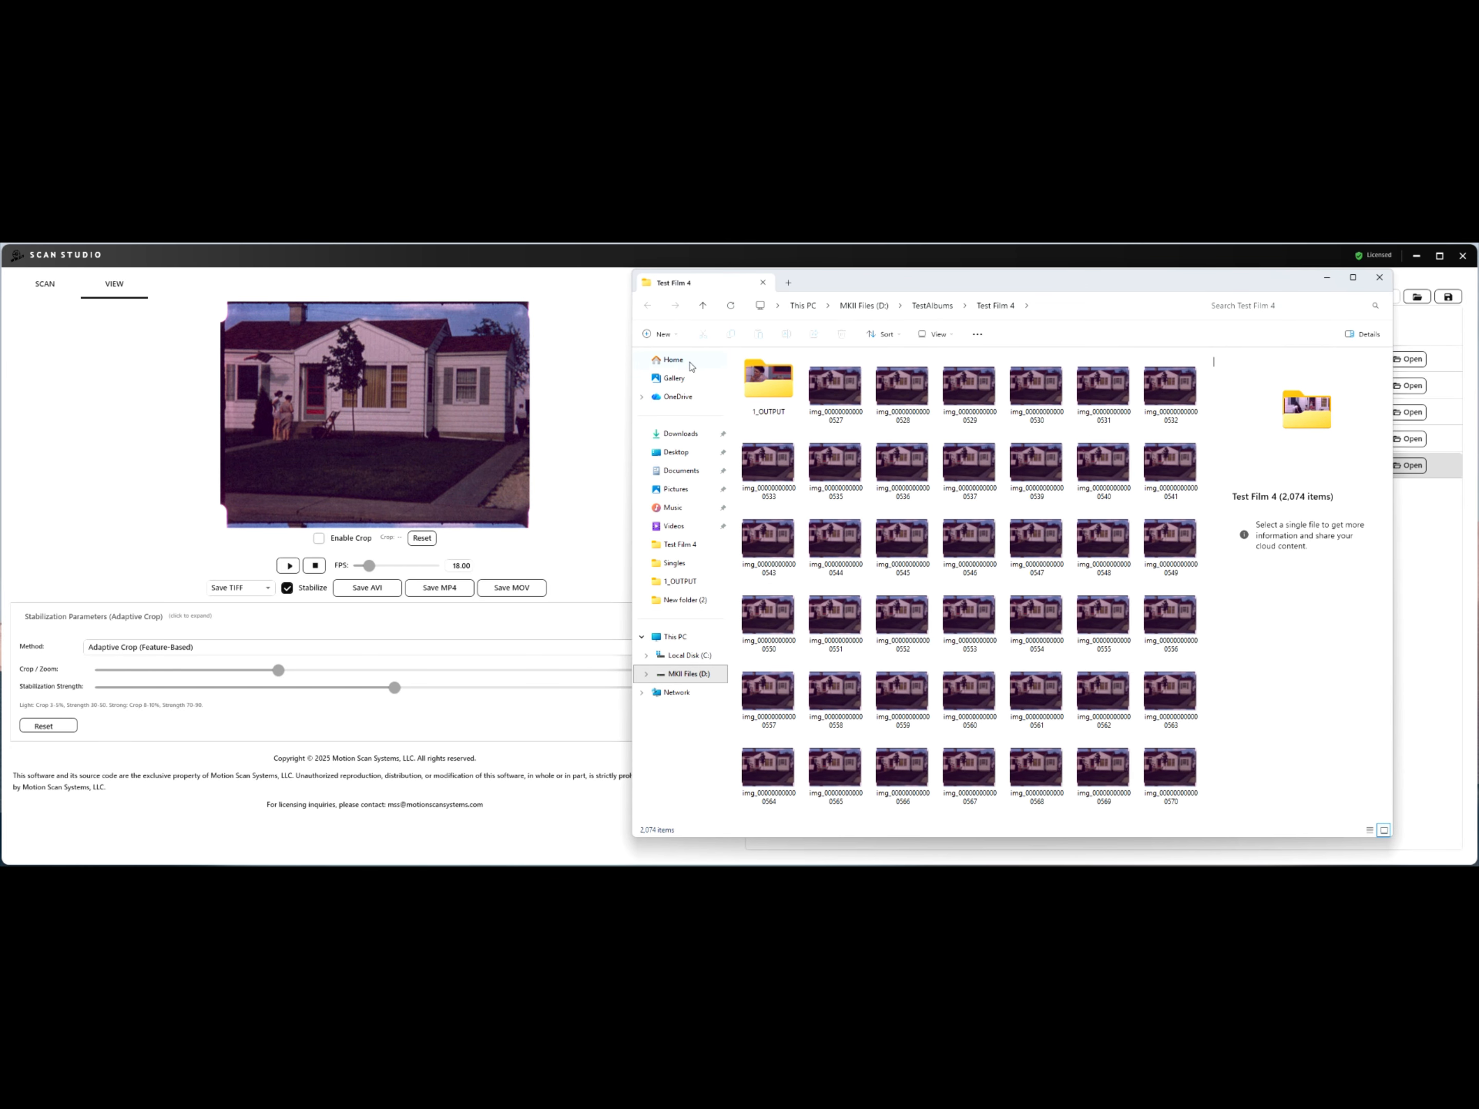
pyautogui.doubleClick(763, 378)
pyautogui.doubleClick(763, 378)
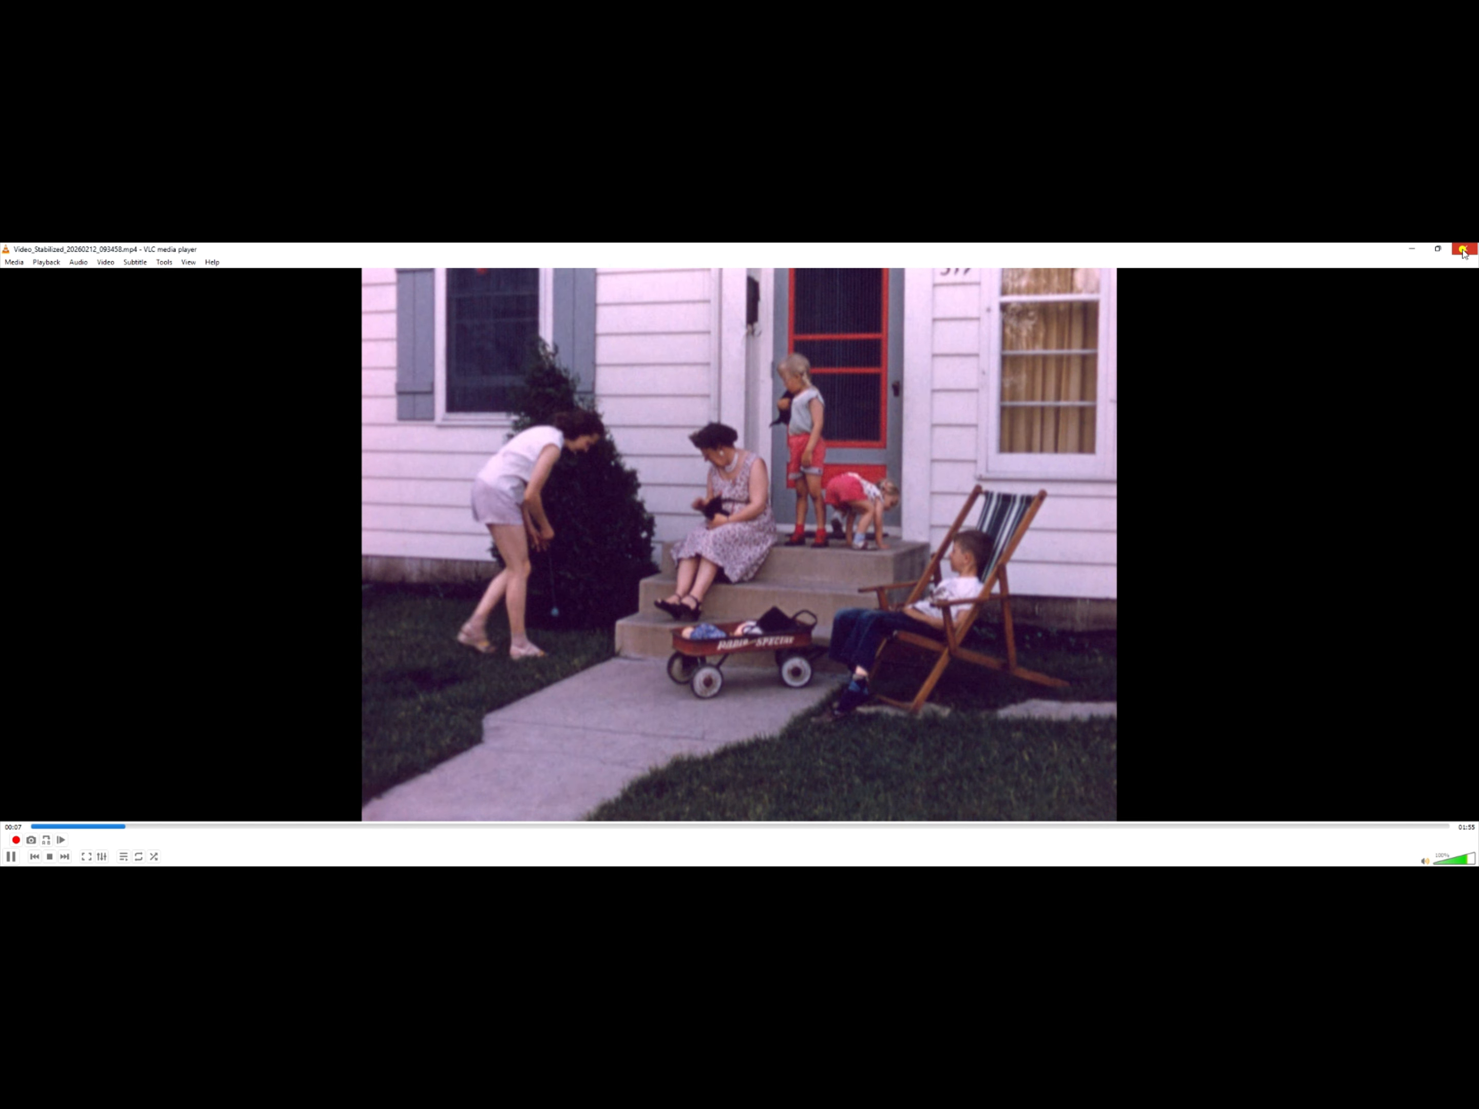
pyautogui.click(1464, 250)
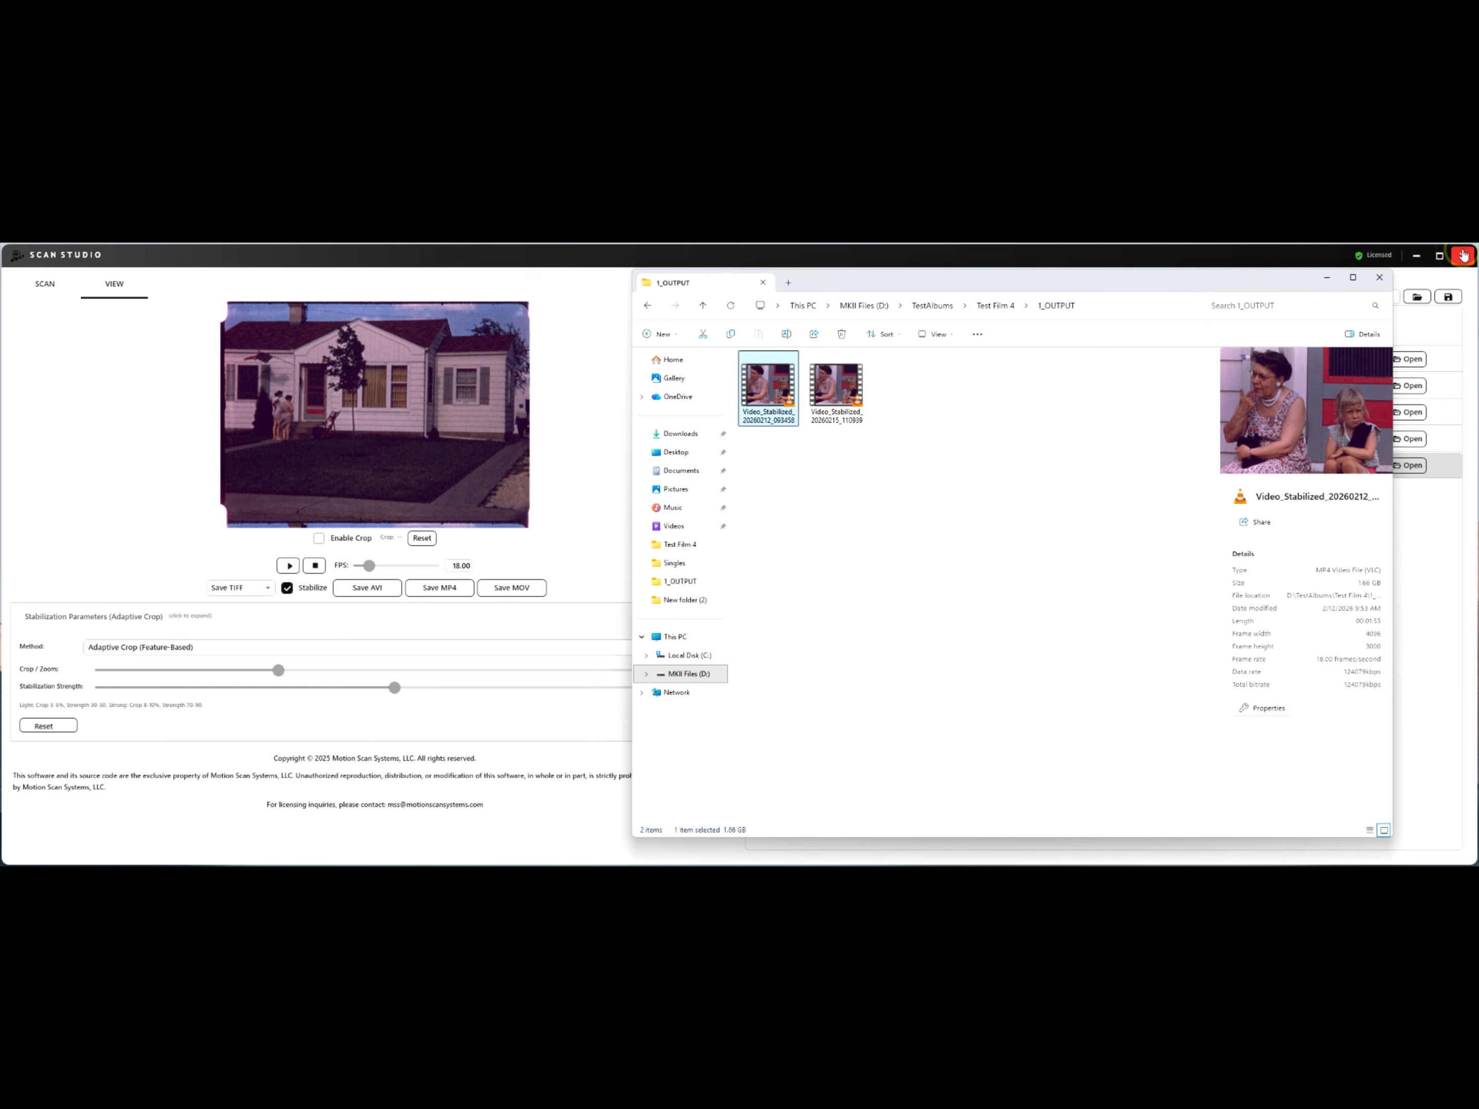
pyautogui.click(1378, 279)
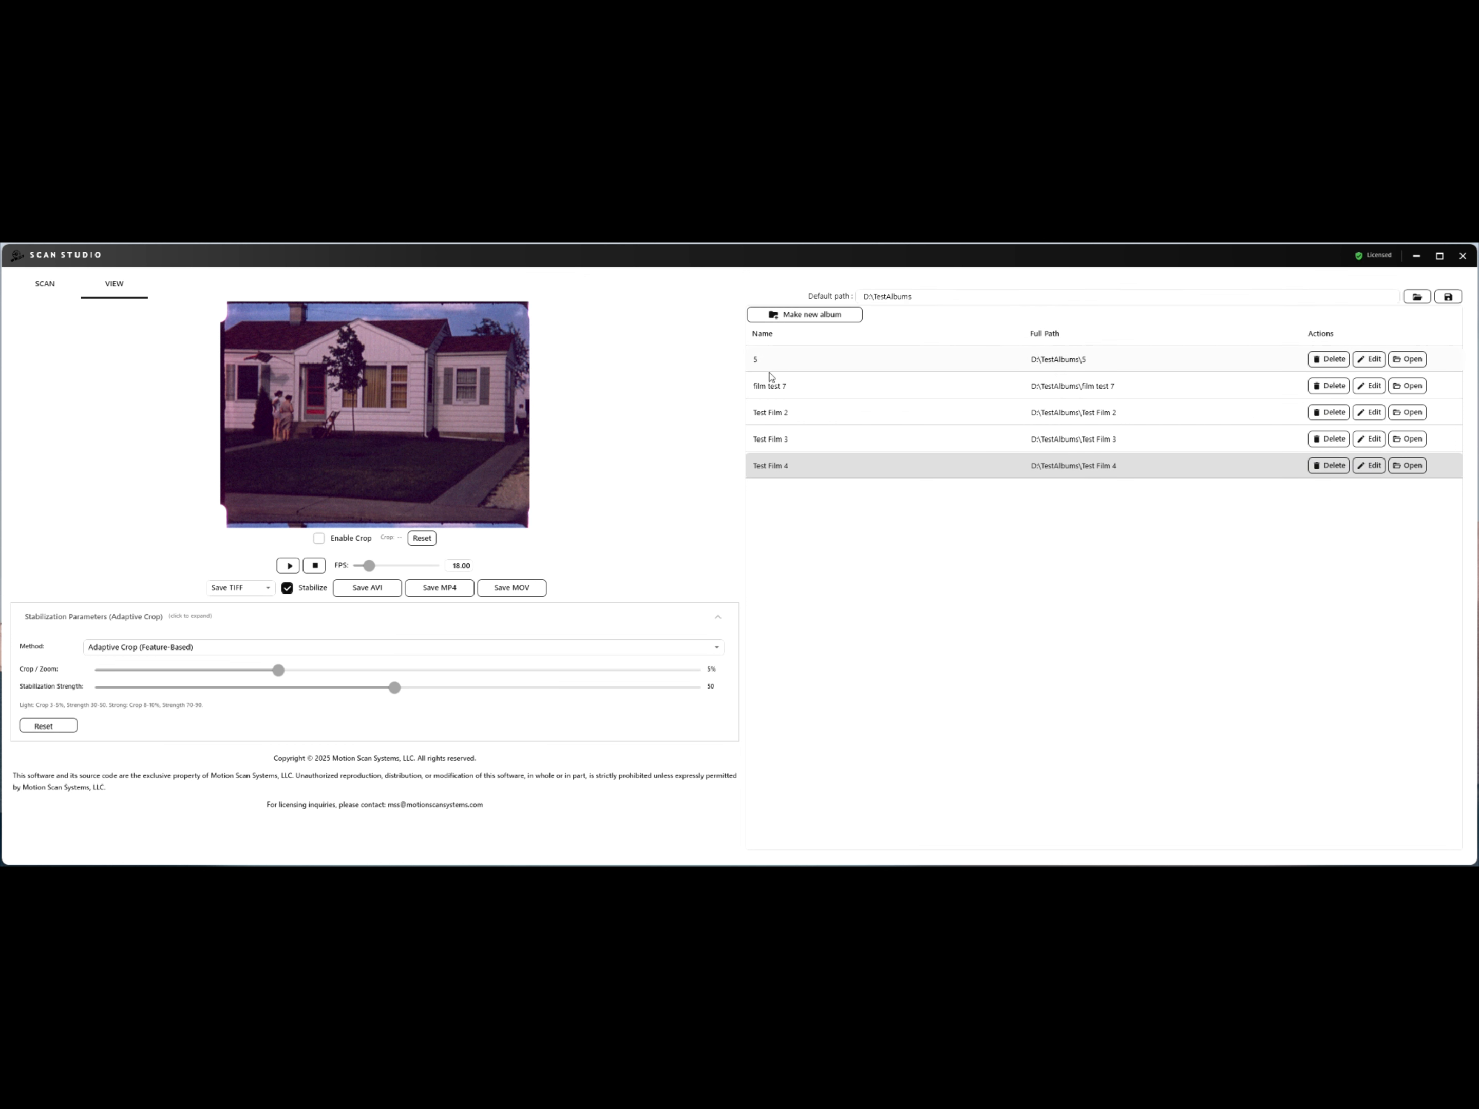